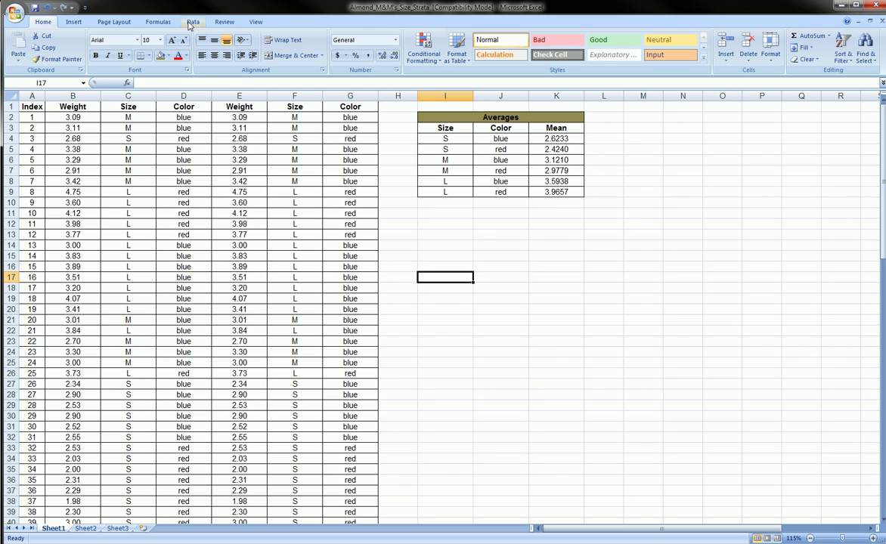
Show the Data tab and mark its Outline grouping tools with a red annotation
left_click(192, 22)
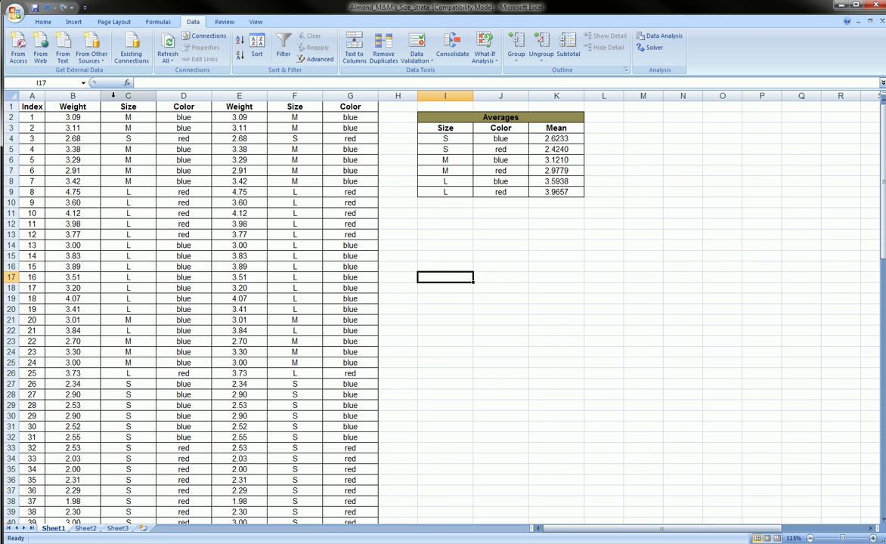
left_click_drag(113, 96, 284, 95)
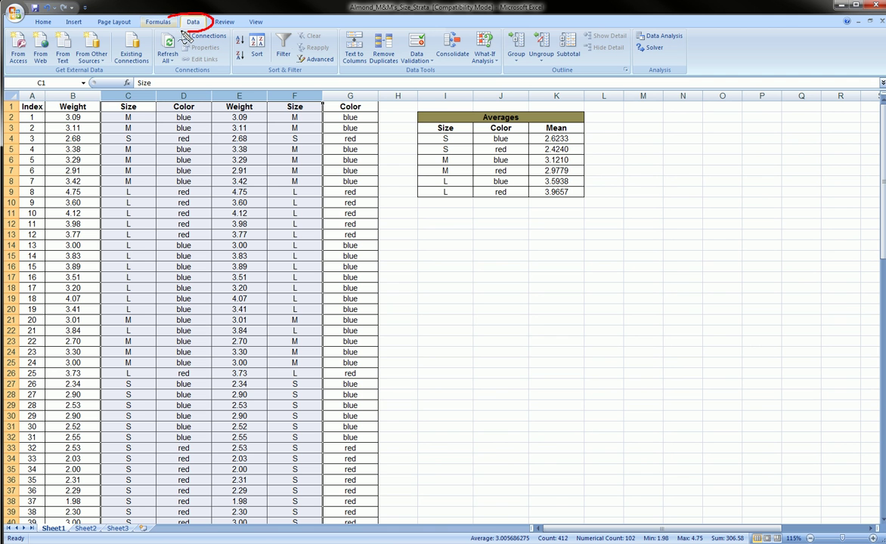
mouse_move(501, 27)
left_mouse_down()
mouse_move(548, 22)
mouse_move(624, 42)
mouse_move(563, 89)
mouse_move(487, 83)
mouse_move(502, 28)
left_mouse_up()
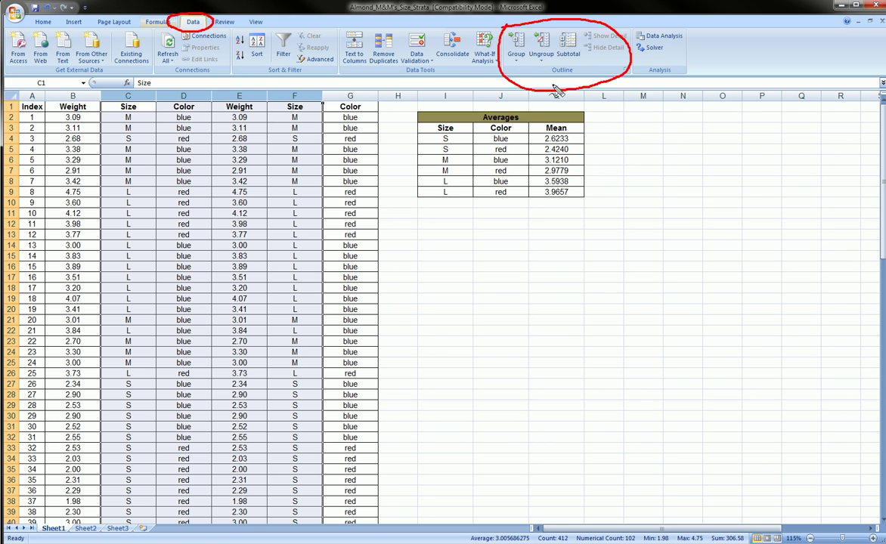
Preview the Group options, then select the whole data range A1:G103
key("Escape")
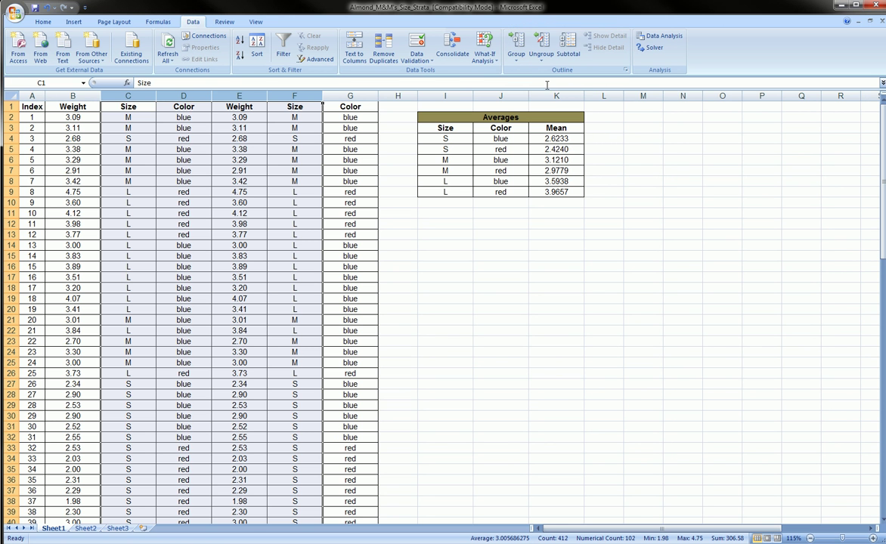
left_click(517, 60)
left_click(517, 60)
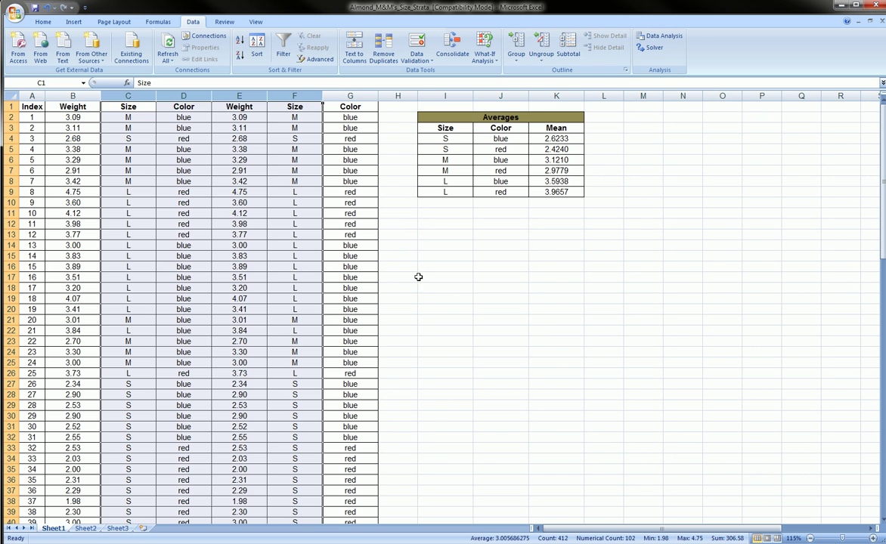
left_click(421, 277)
key("ctrl+Home")
key("ctrl+shift+Down")
key("ctrl+shift+Right")
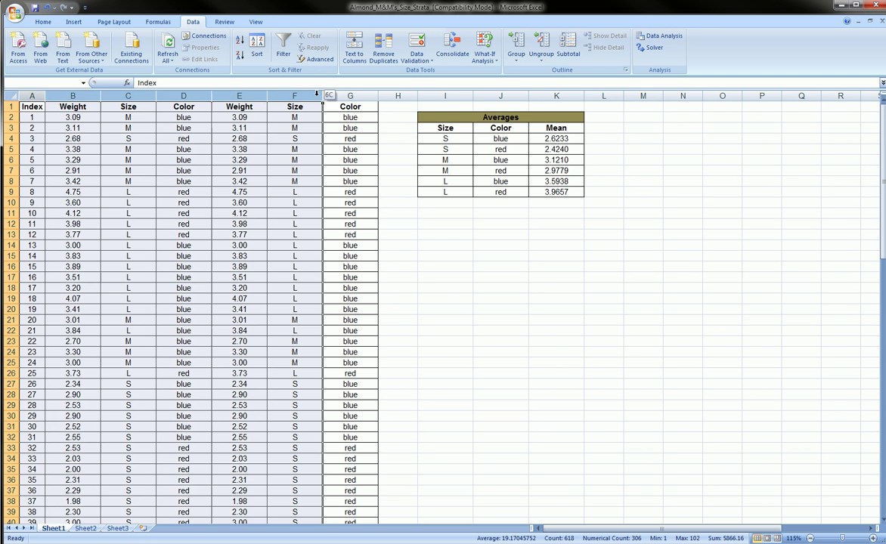
Select columns I through K holding the Averages table, circling it with a red annotation
left_click_drag(446, 117, 558, 185)
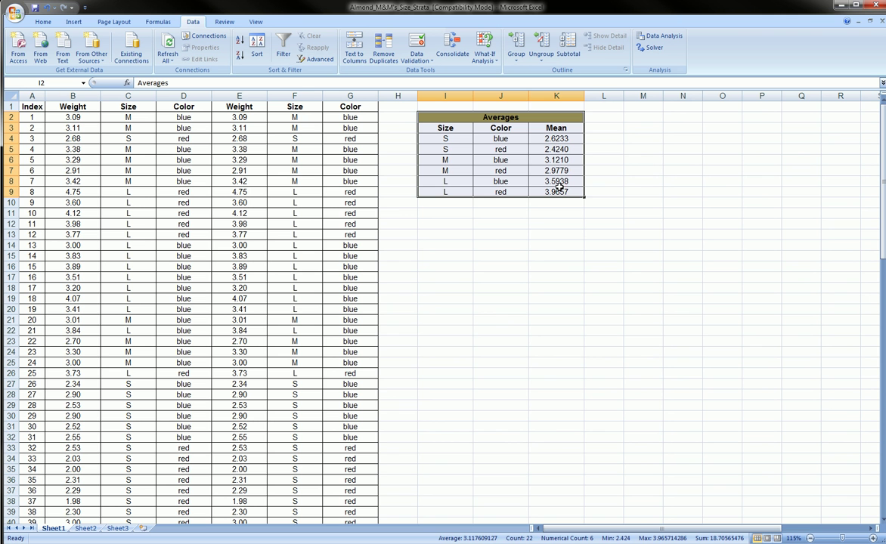
left_click(412, 114)
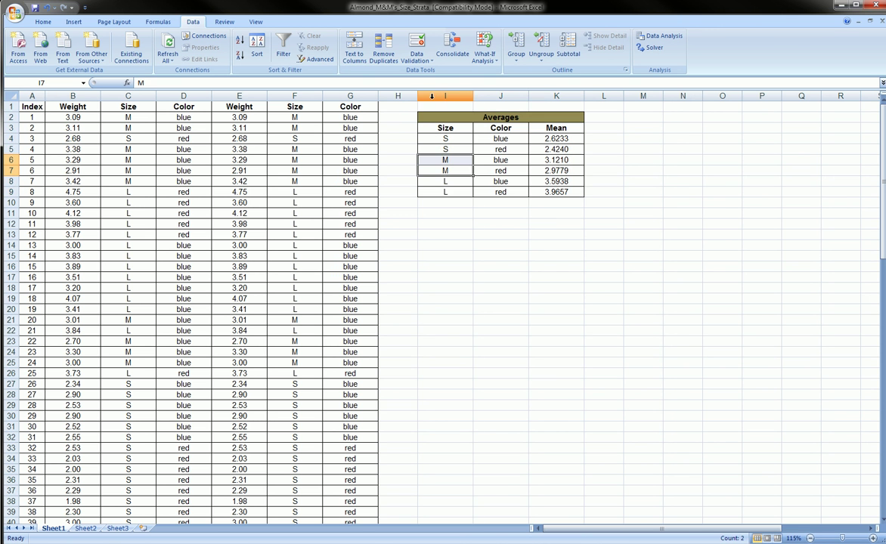
left_click(458, 95)
left_click_drag(459, 95, 556, 95)
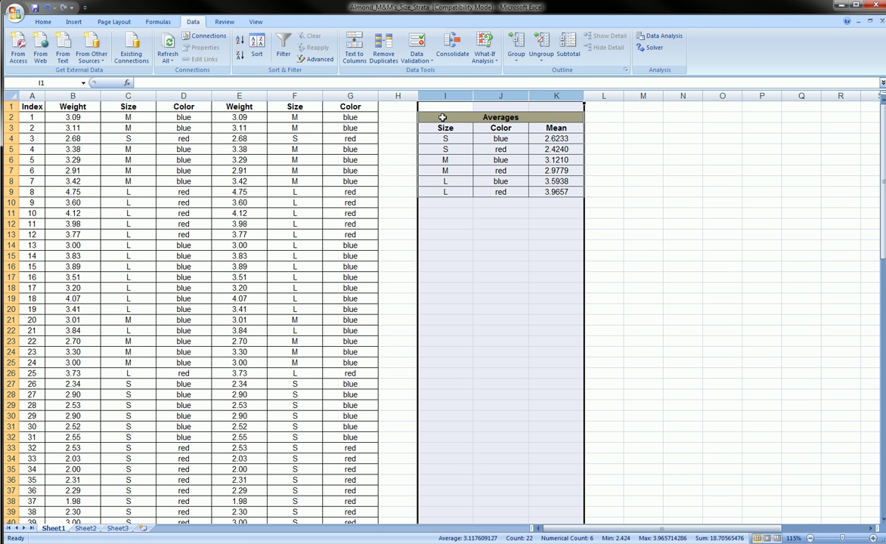
mouse_move(411, 110)
left_mouse_down()
mouse_move(467, 105)
mouse_move(599, 126)
mouse_move(435, 240)
mouse_move(402, 134)
mouse_move(442, 119)
left_mouse_up()
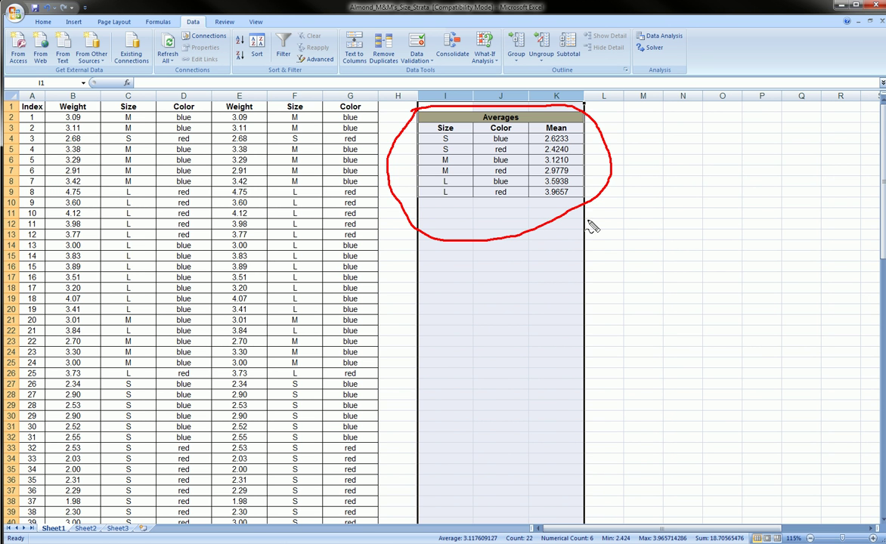
key("Escape")
left_click(500, 213)
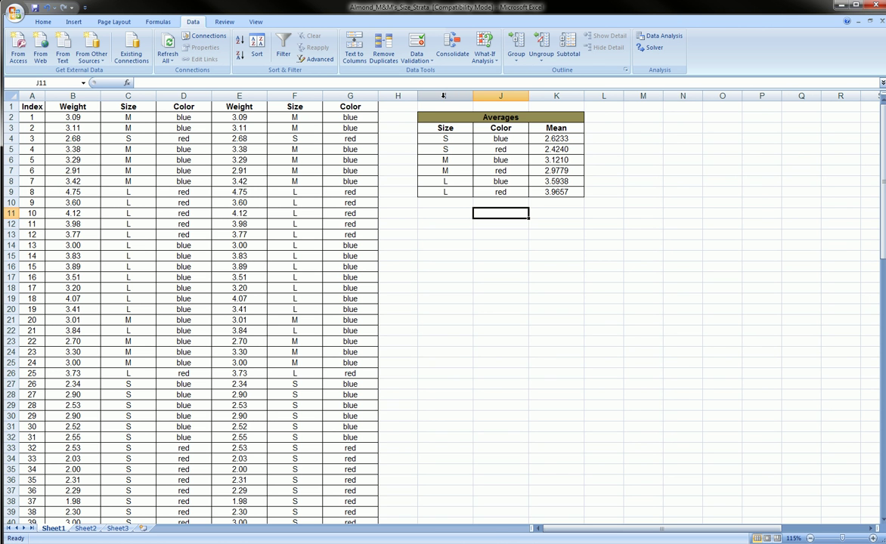
left_click_drag(443, 95, 542, 95)
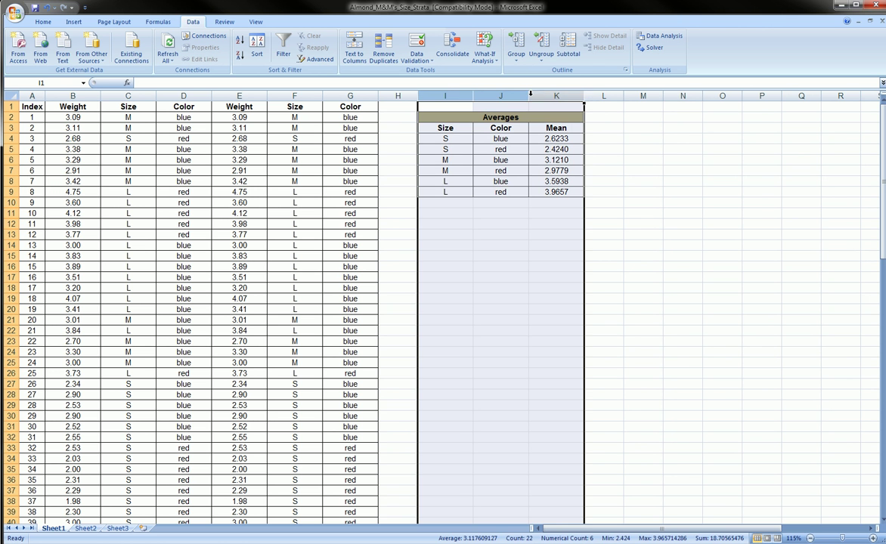
left_click_drag(445, 95, 560, 95)
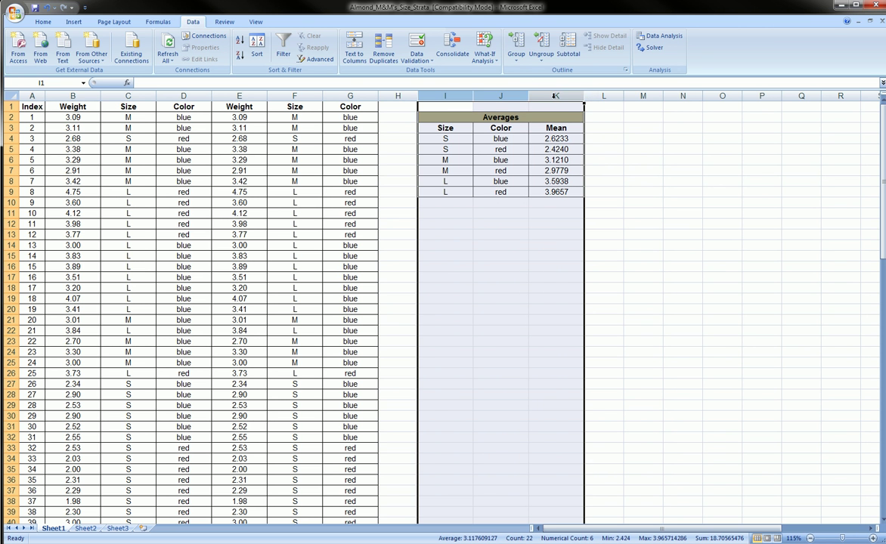
Group columns I:K into an outline and annotate the new outline bar and level buttons
left_click(518, 64)
left_click(533, 72)
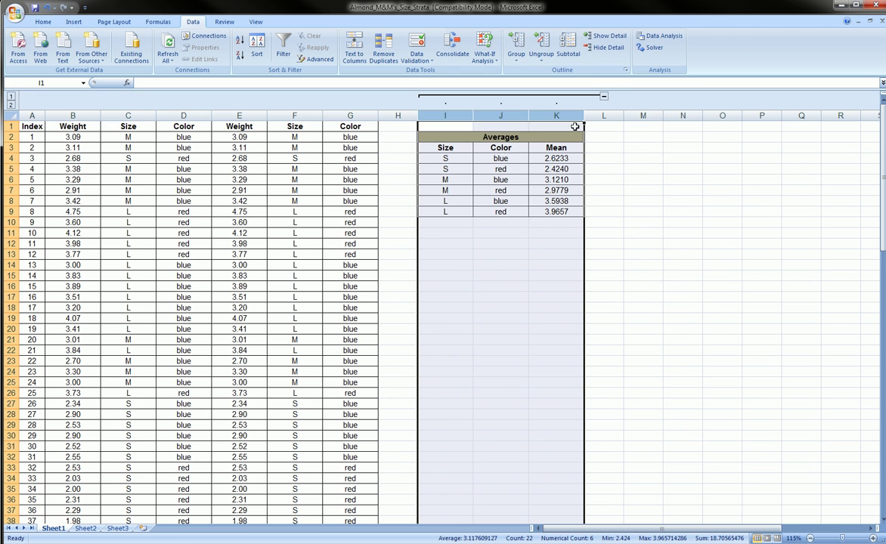
left_click(643, 199)
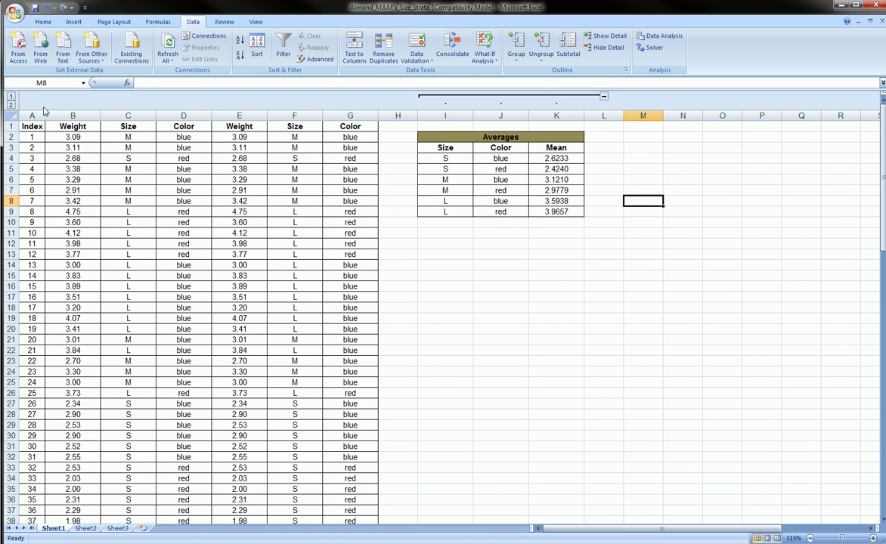
mouse_move(406, 84)
left_mouse_down()
mouse_move(604, 91)
mouse_move(635, 105)
mouse_move(401, 110)
mouse_move(395, 90)
left_mouse_up()
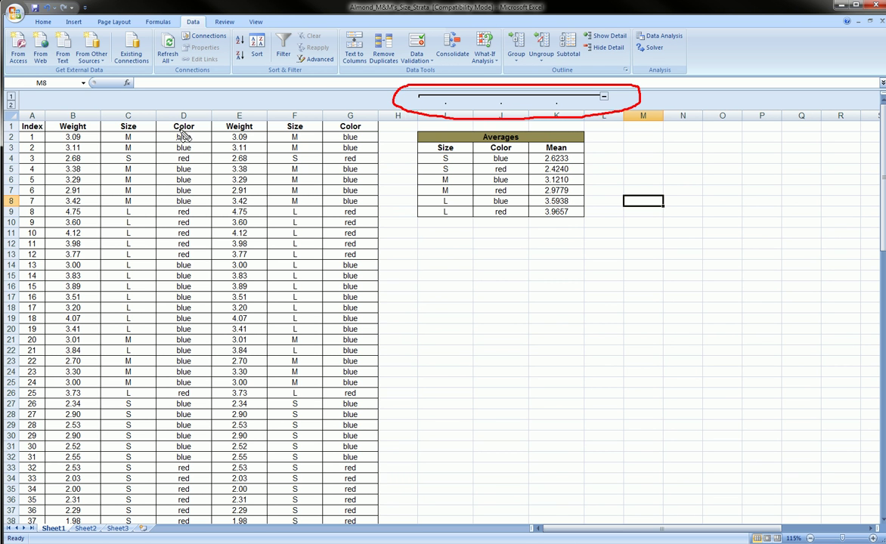
mouse_move(6, 96)
left_mouse_down()
mouse_move(18, 88)
mouse_move(20, 104)
mouse_move(7, 113)
mouse_move(10, 86)
left_mouse_up()
key("Escape")
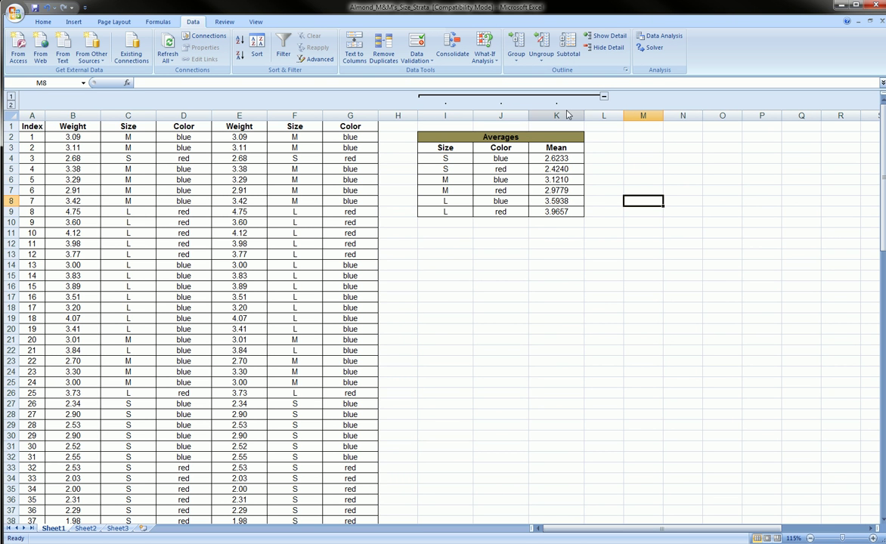
left_click(603, 98)
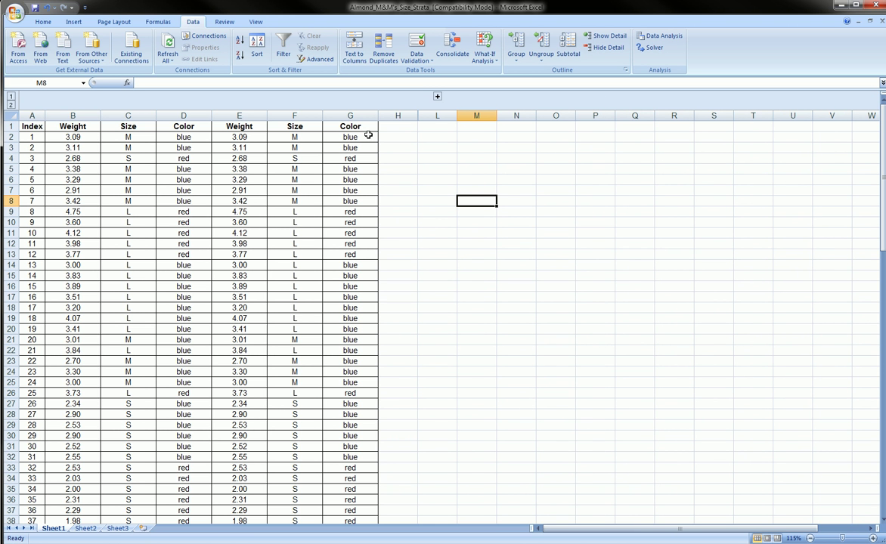
left_click(405, 115)
left_click_drag(406, 115, 427, 115)
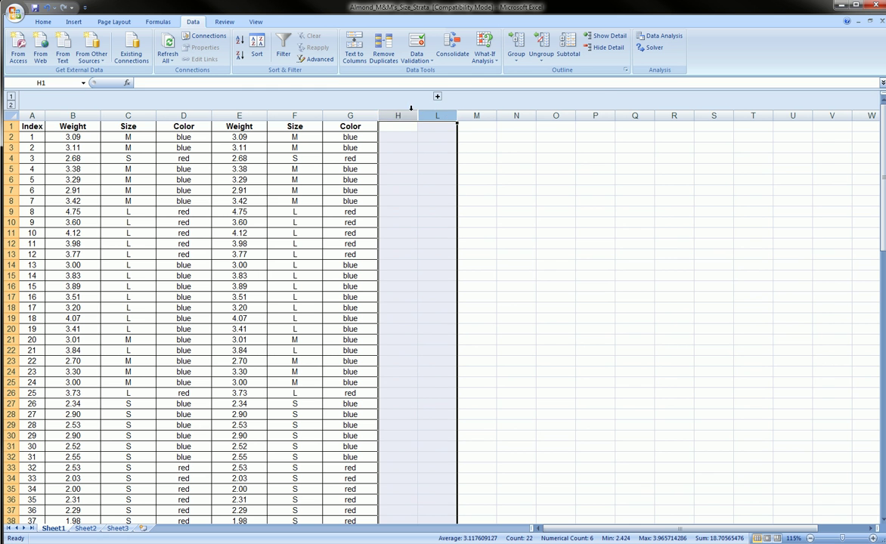
left_click(437, 99)
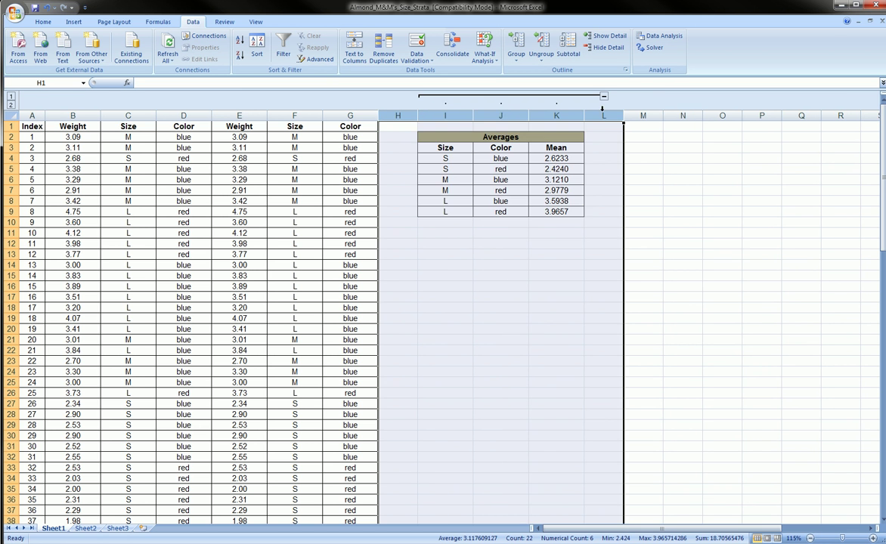
left_click(609, 179)
left_click(604, 98)
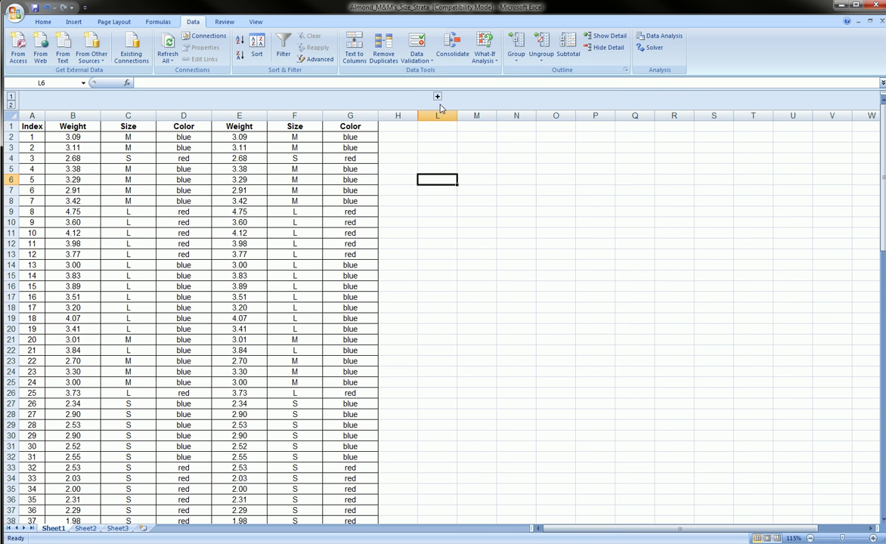
left_click(439, 98)
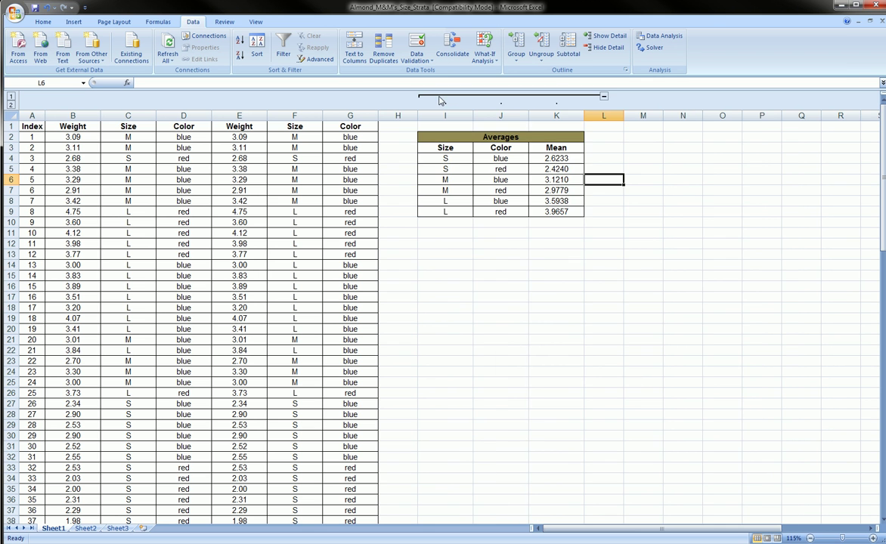
left_click(604, 97)
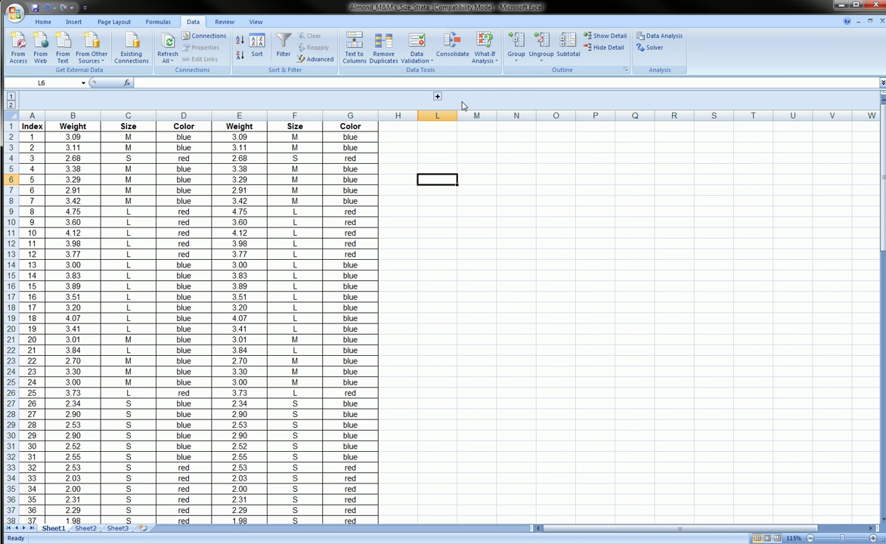
left_click(439, 98)
left_click(603, 98)
mouse_move(113, 102)
left_mouse_down()
mouse_move(53, 101)
mouse_move(38, 91)
mouse_move(40, 110)
left_mouse_up()
left_click(11, 105)
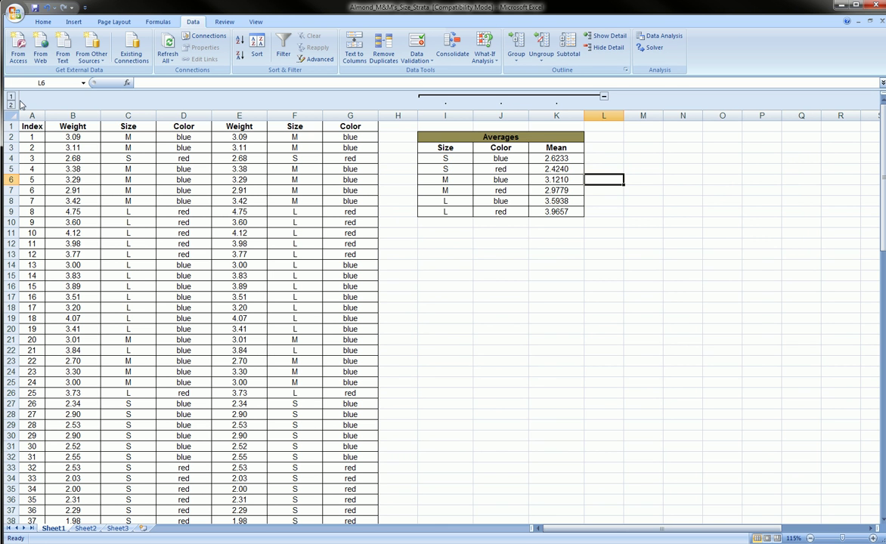
left_click(11, 96)
left_click(11, 105)
left_click(12, 96)
left_click(11, 105)
left_click(11, 96)
left_click(11, 105)
left_click(11, 96)
left_click(12, 105)
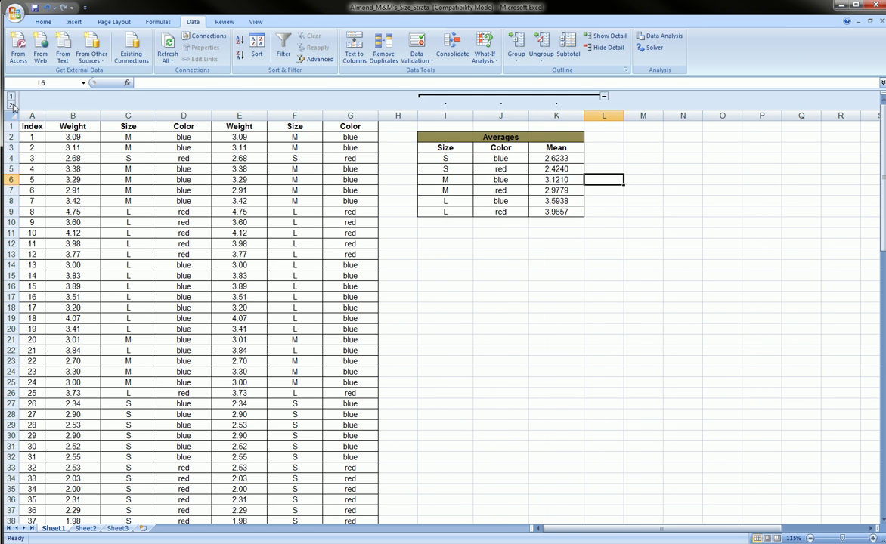
Group columns J and K as a nested outline inside the Averages group
left_click(499, 115)
left_click_drag(508, 115, 538, 115)
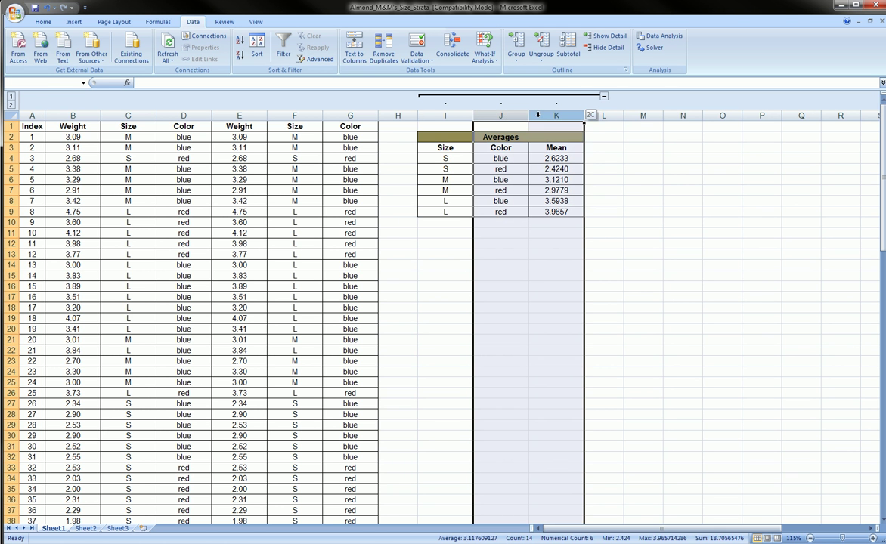
left_click(516, 55)
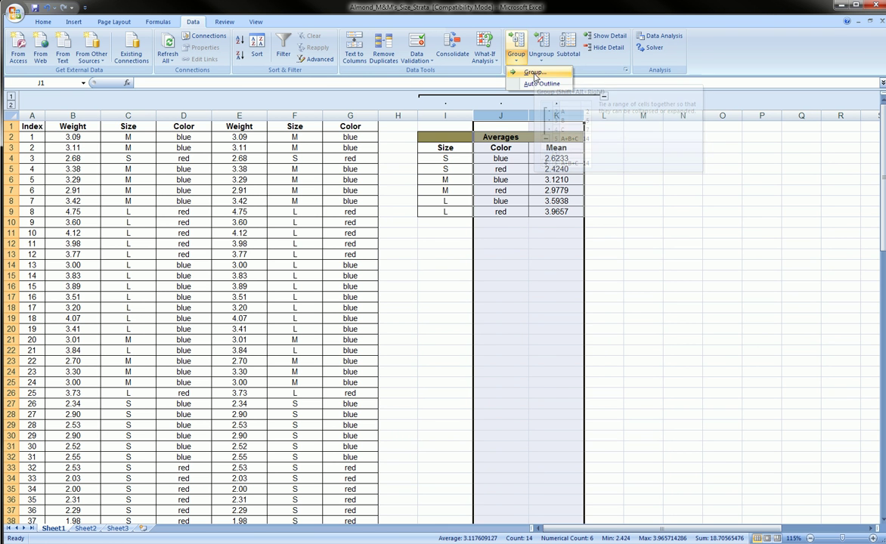
left_click(533, 72)
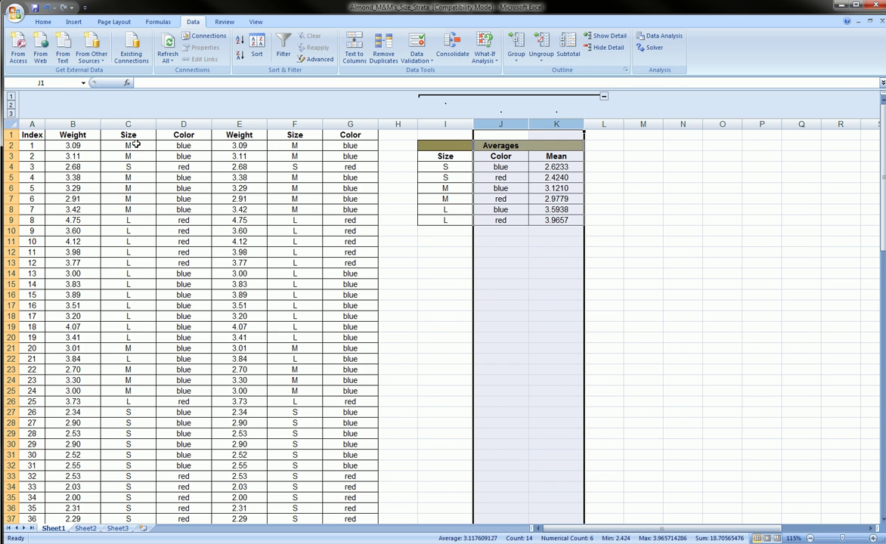
left_click_drag(125, 106, 31, 111)
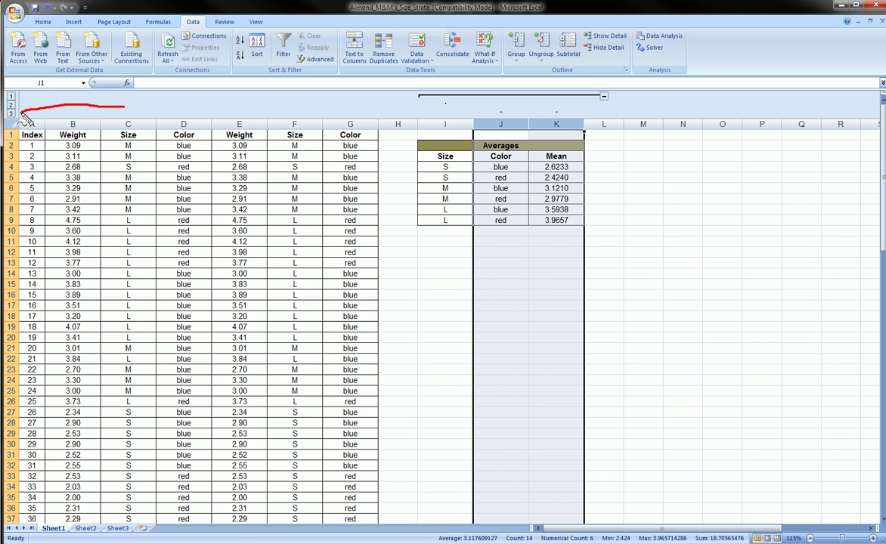
key("Escape")
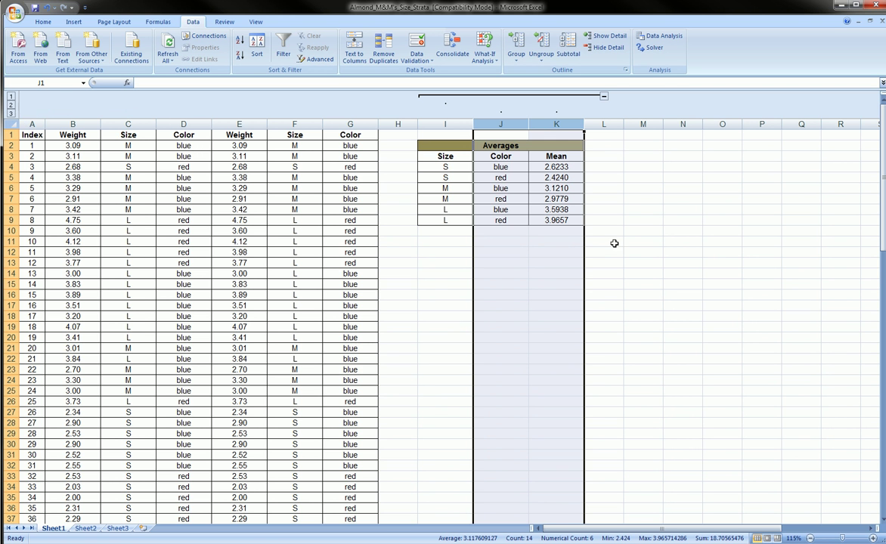
left_click(605, 252)
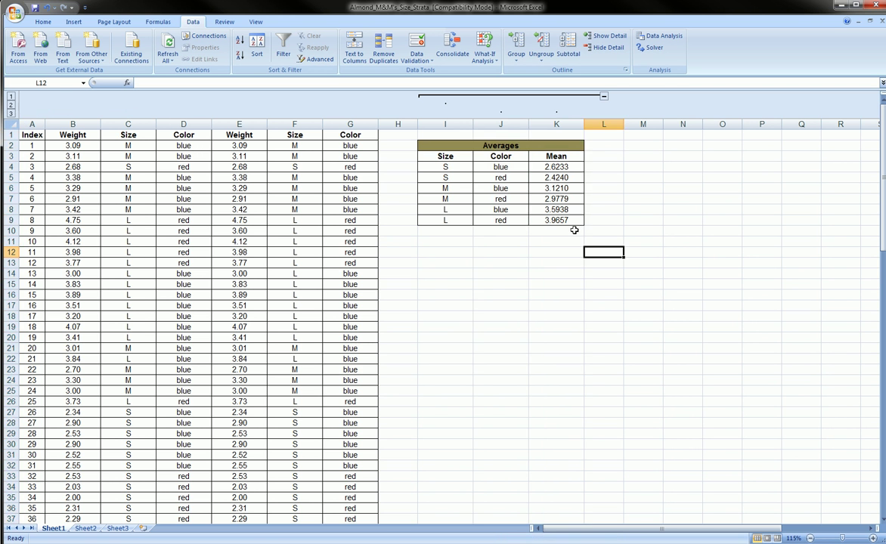
Collapse, expand, then collapse again the Averages column group I–K
left_click(604, 98)
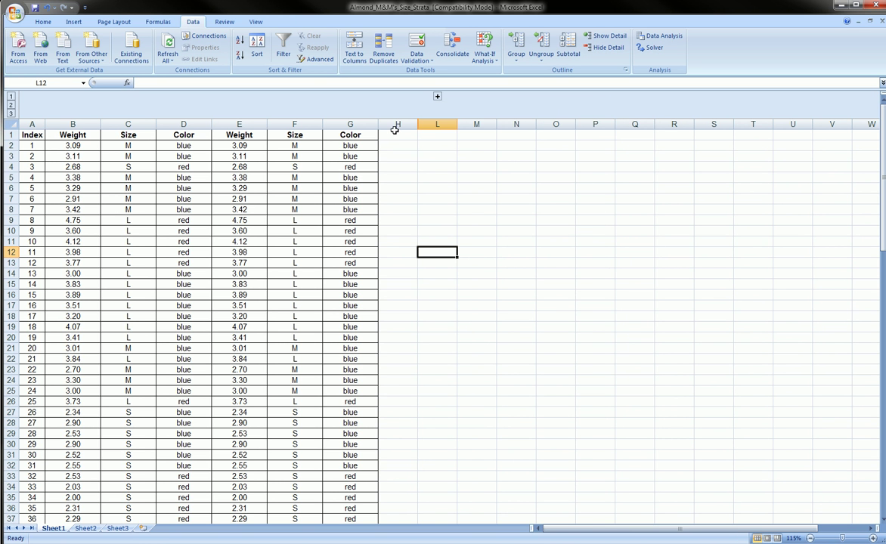
left_click_drag(397, 124, 425, 124)
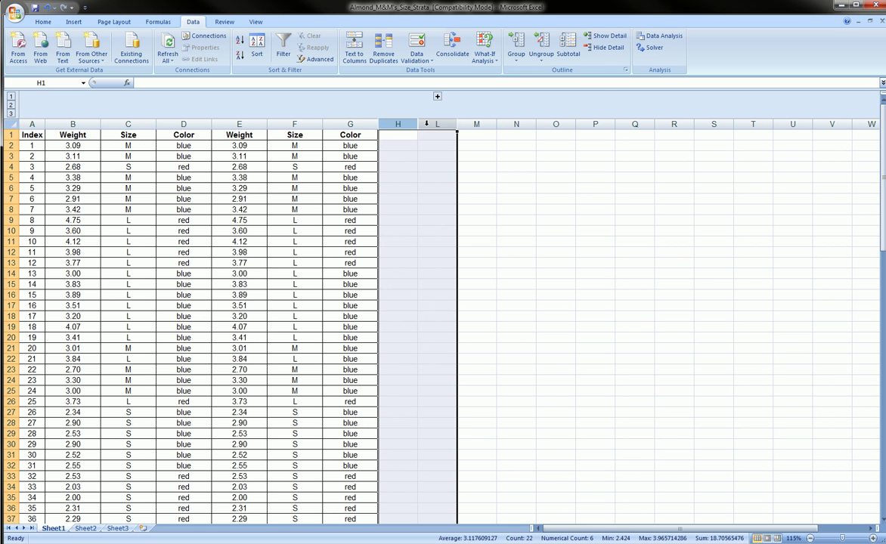
left_click(437, 96)
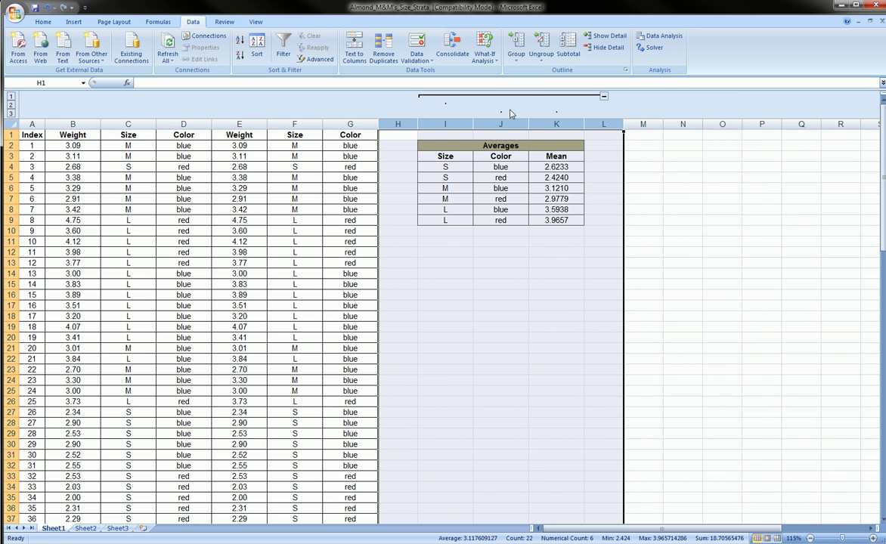
left_click(454, 98)
left_click(437, 96)
left_click(12, 96)
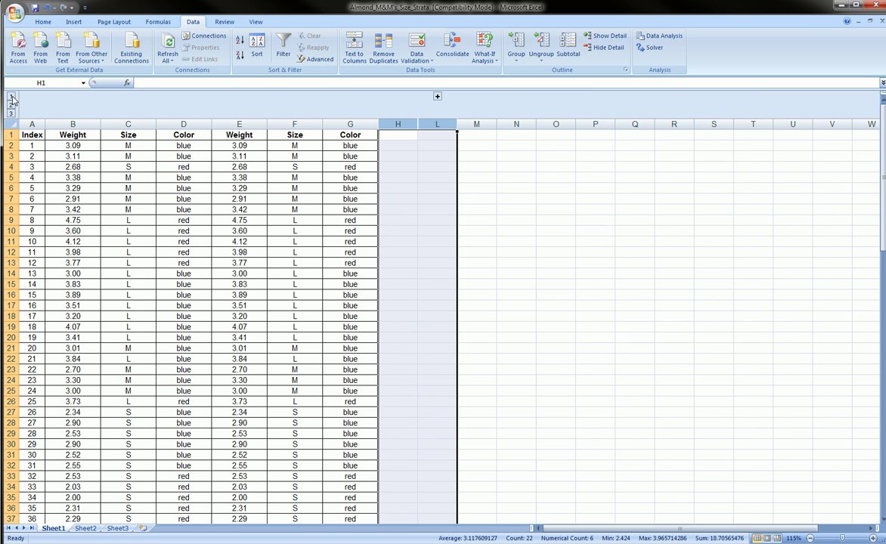
left_click(453, 179)
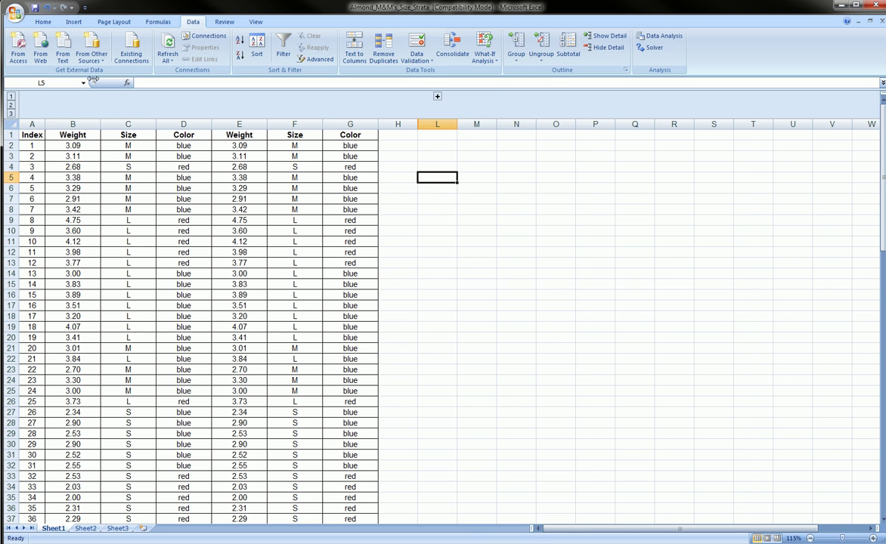
left_click(11, 109)
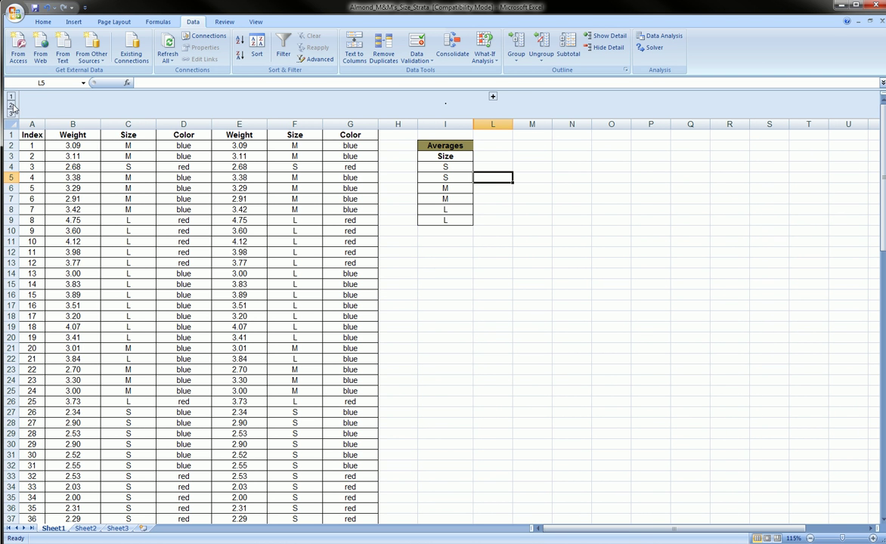
left_click(11, 114)
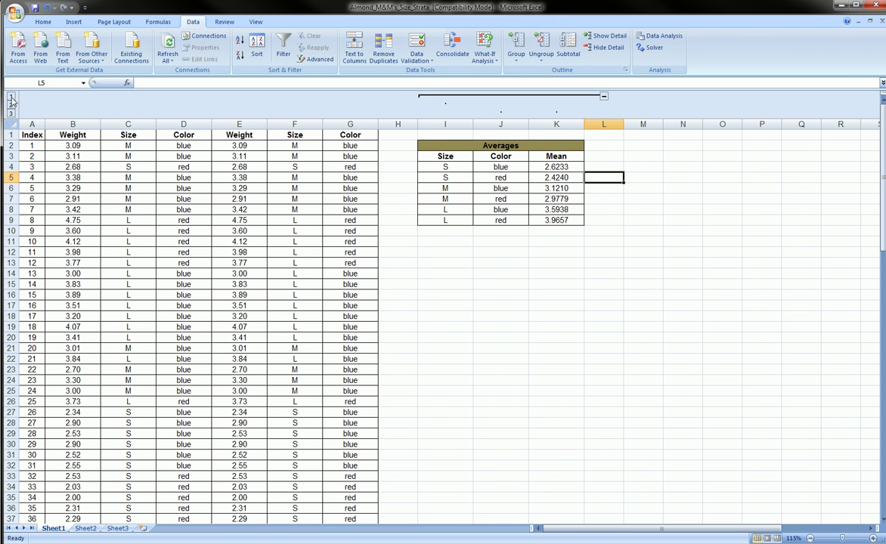
left_click(11, 97)
left_click(11, 107)
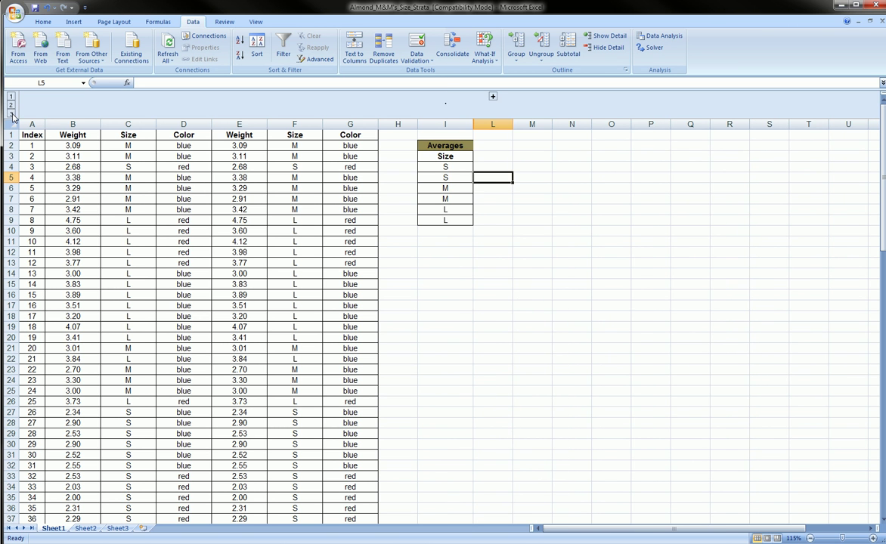
left_click(12, 115)
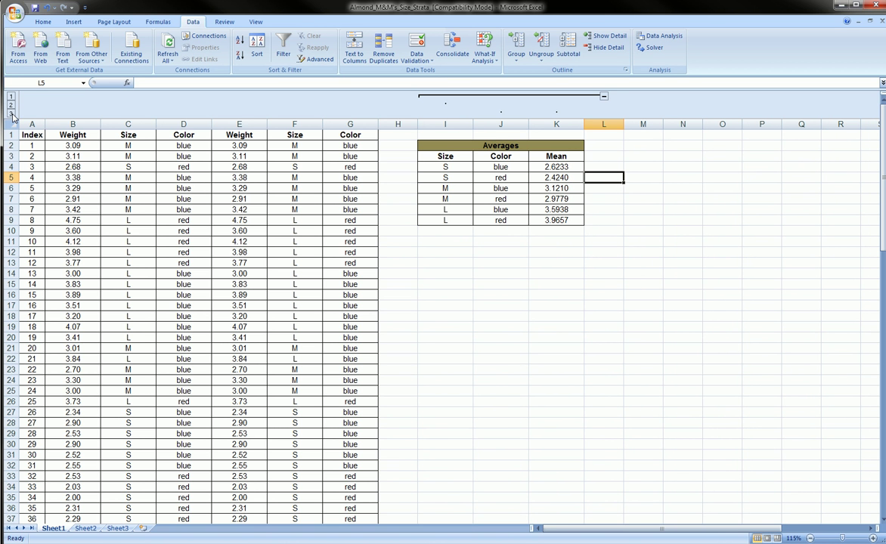
left_click(11, 105)
left_click(11, 96)
left_click(11, 105)
left_click(11, 113)
left_click(11, 105)
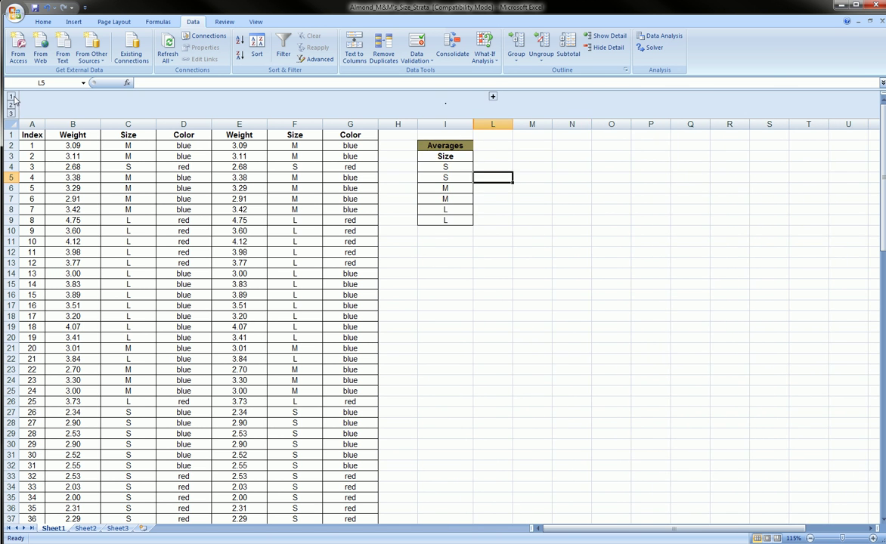
left_click(12, 96)
left_click(11, 105)
left_click(12, 114)
left_click(11, 105)
left_click(12, 96)
left_click(11, 105)
left_click(11, 114)
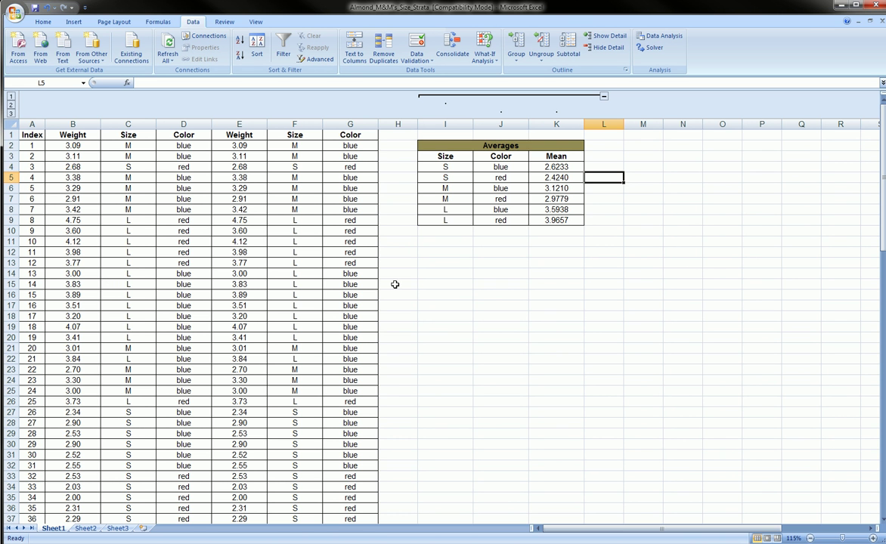
Group data rows 11 through 103 into a row outline
left_click(439, 284)
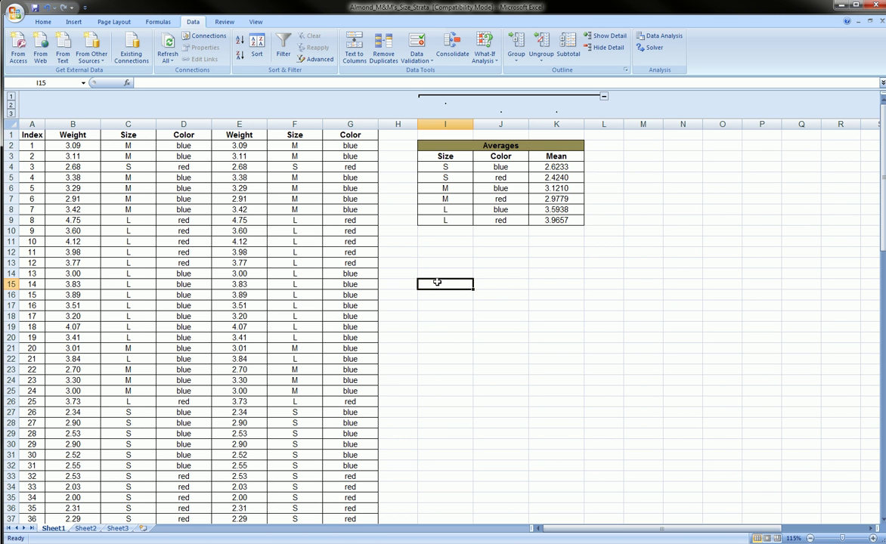
left_click(10, 230)
left_click_drag(10, 230, 21, 433)
left_click_drag(11, 241, 22, 486)
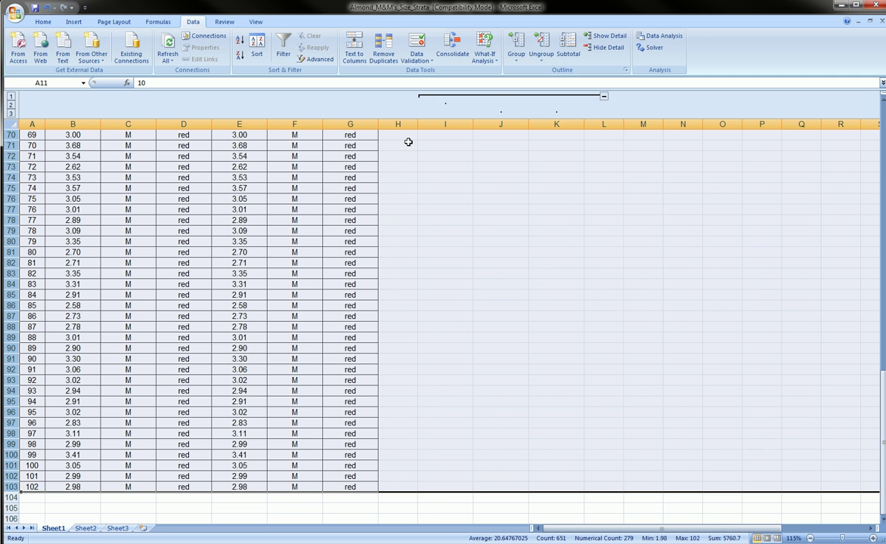
left_click(516, 57)
left_click(520, 72)
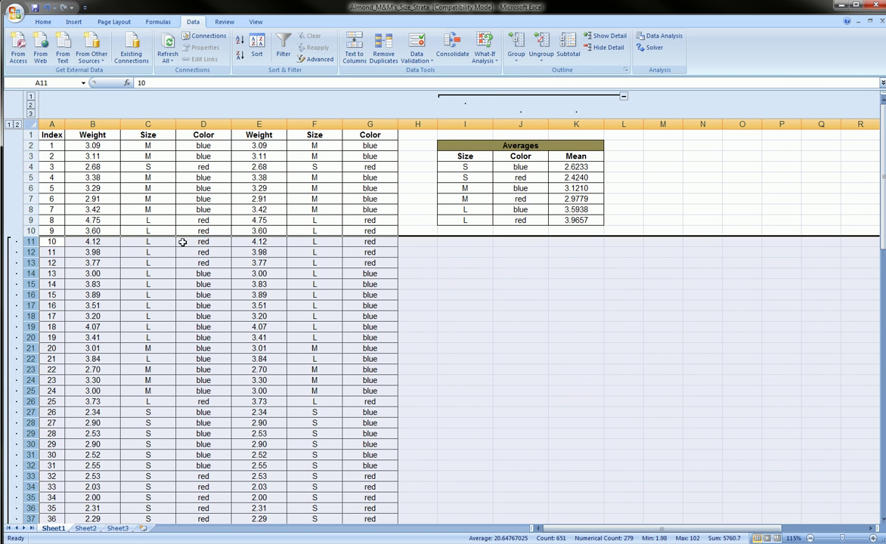
Collapse the grouped rows 11–103
left_click(24, 252)
scroll(18, 317, "down", 20)
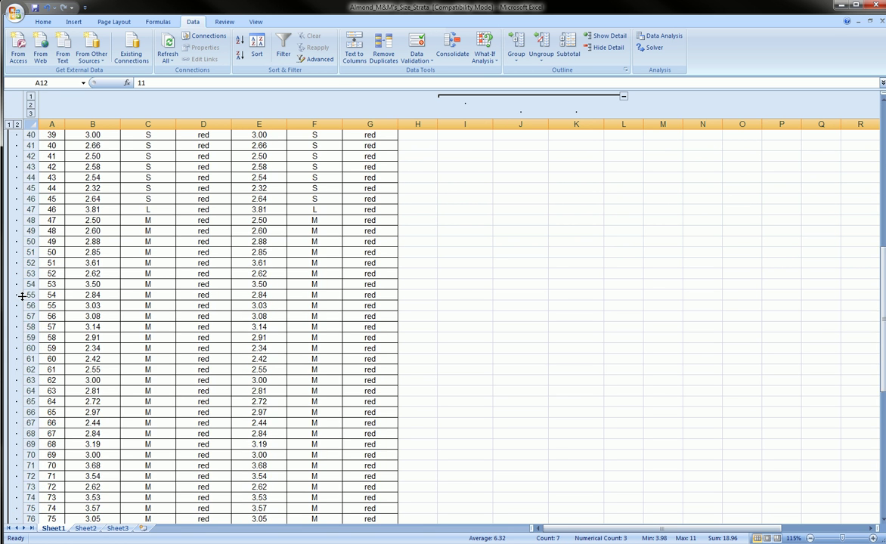
scroll(13, 366, "down", 6)
left_click(10, 368)
scroll(129, 345, "up", 4)
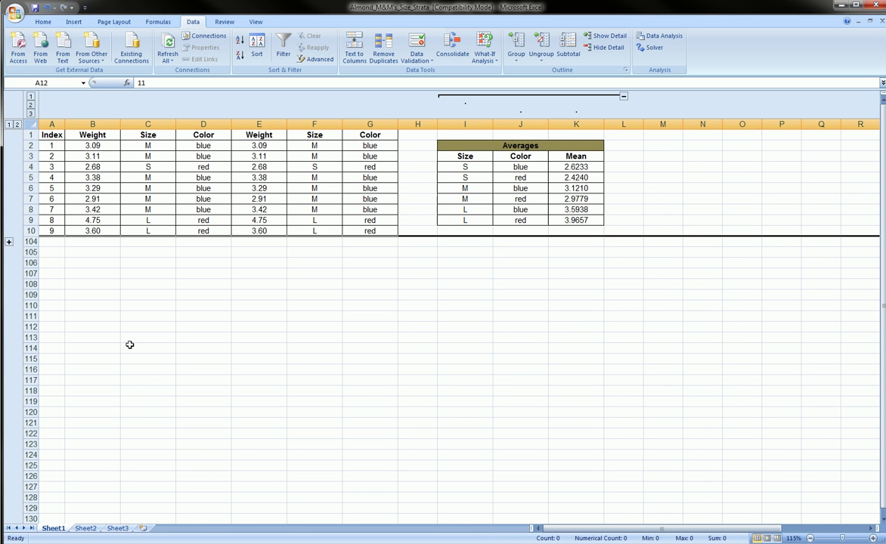
left_click(215, 314)
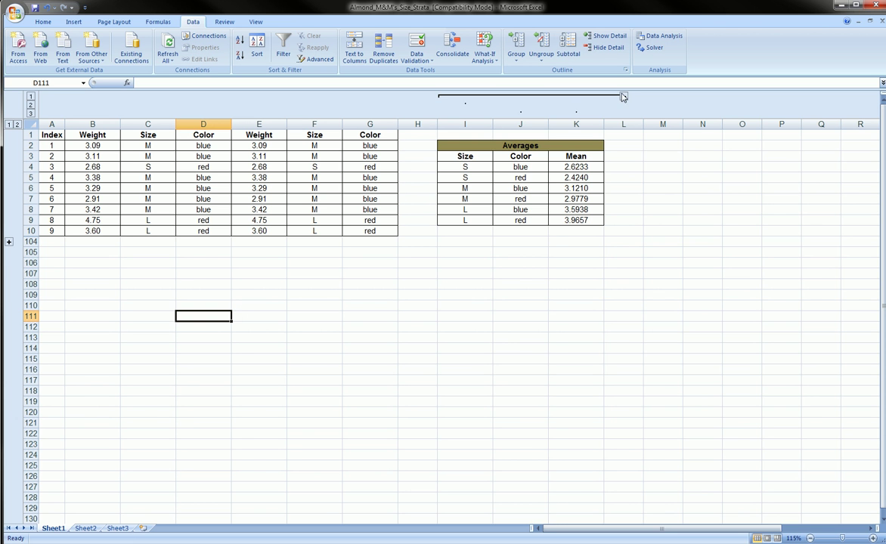
Try column outline levels 1–3 and row levels 1–2, leaving rows expanded, and circle the level buttons
left_click(624, 97)
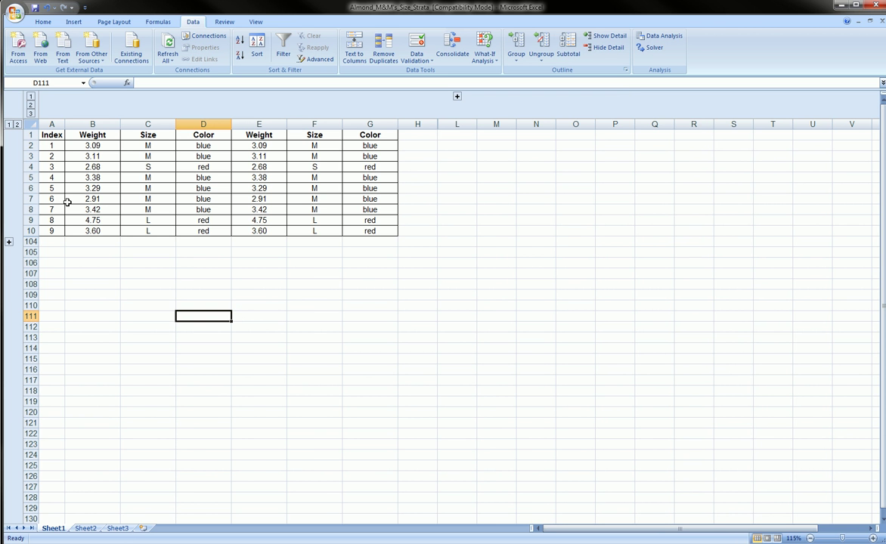
left_click(31, 105)
left_click(31, 113)
left_click(17, 124)
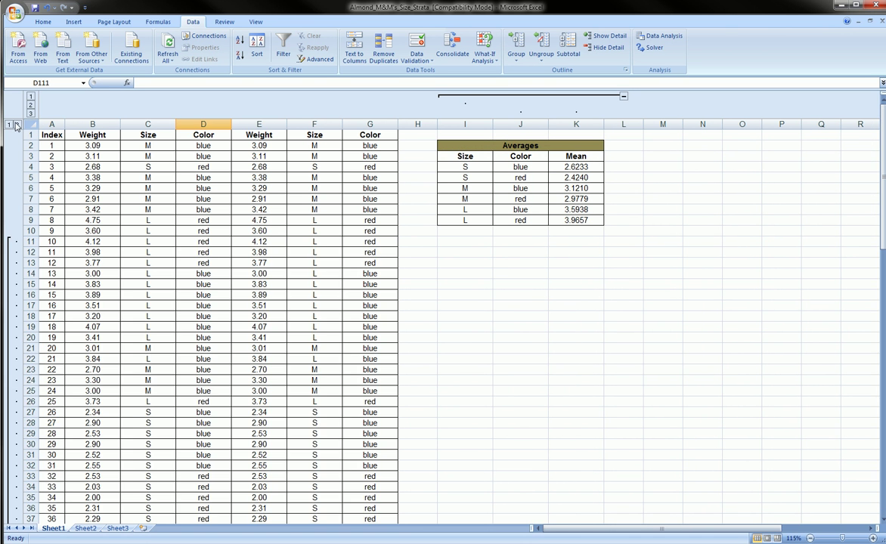
left_click(9, 124)
left_click(17, 124)
mouse_move(31, 87)
left_mouse_down()
mouse_move(30, 119)
mouse_move(33, 88)
left_mouse_up()
mouse_move(11, 123)
left_mouse_down()
mouse_move(25, 119)
mouse_move(16, 135)
mouse_move(7, 119)
left_mouse_up()
Collapse and re-expand the group hiding the Averages table
key("Escape")
left_click(429, 154)
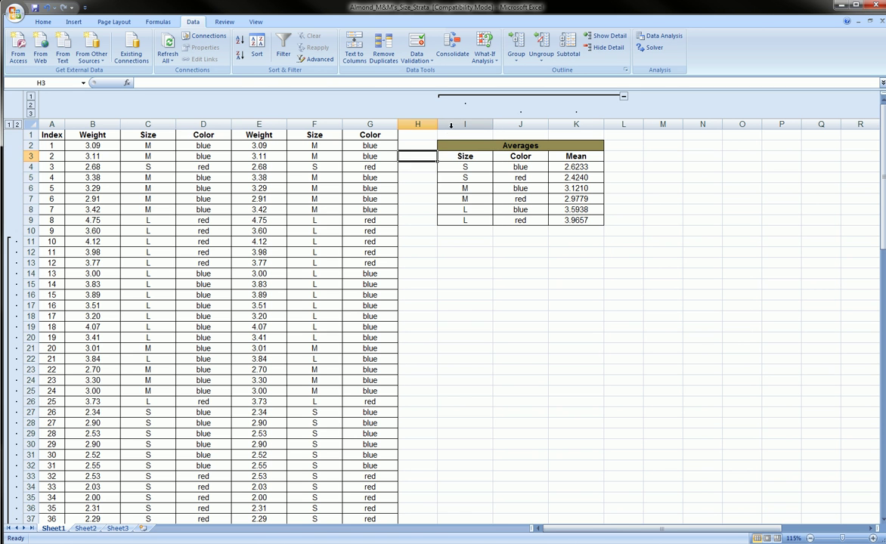
left_click(451, 126)
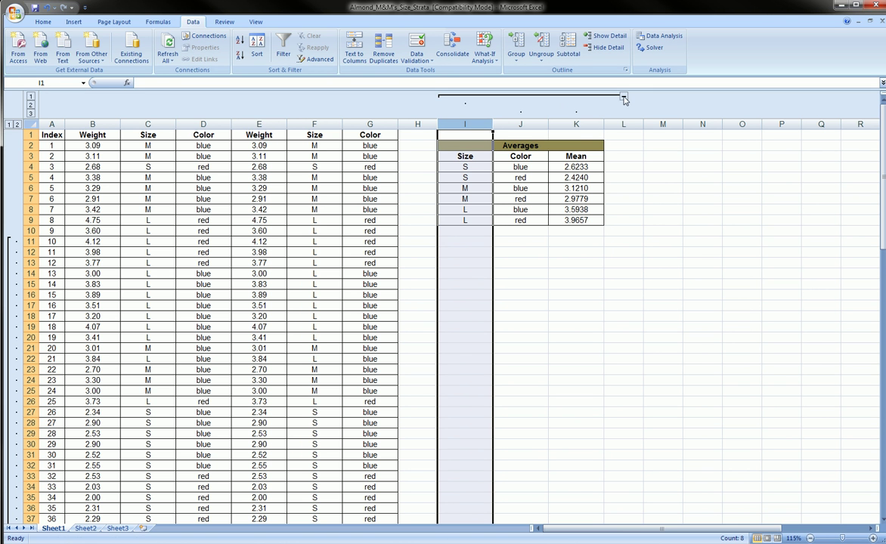
left_click(573, 96)
left_click(457, 96)
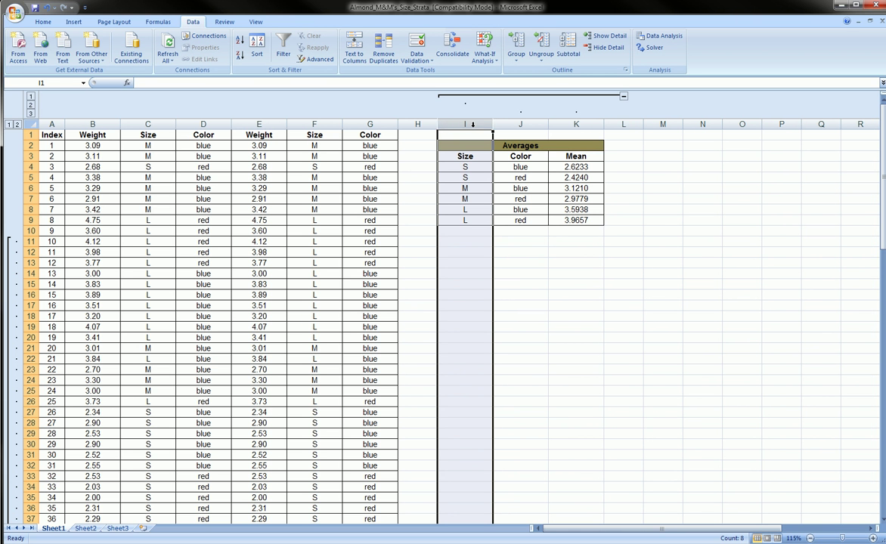
Ungroup columns I:K by one outline level
left_click(423, 124)
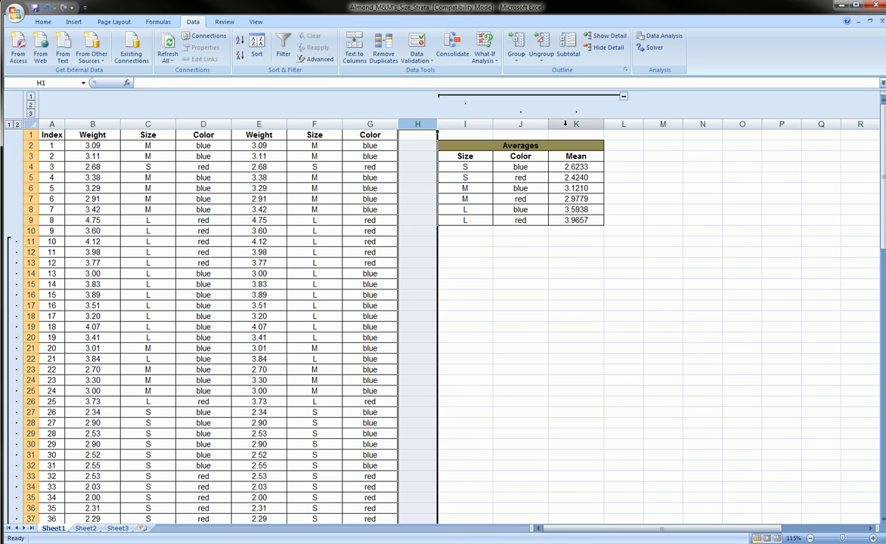
left_click_drag(463, 124, 562, 121)
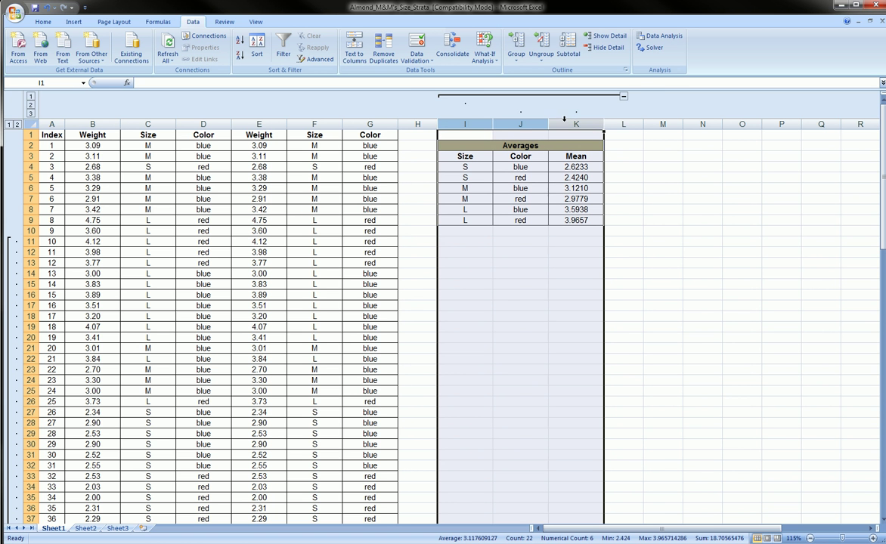
left_click(543, 62)
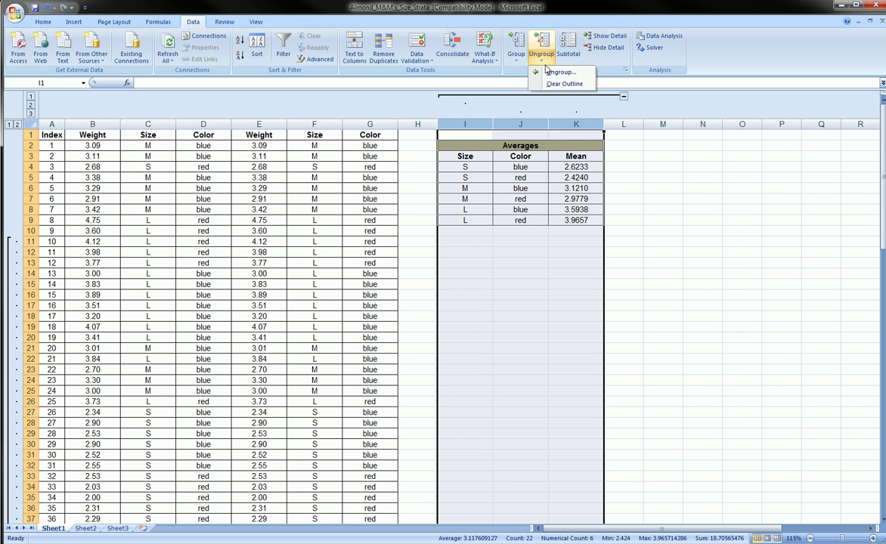
left_click(555, 72)
left_click(622, 169)
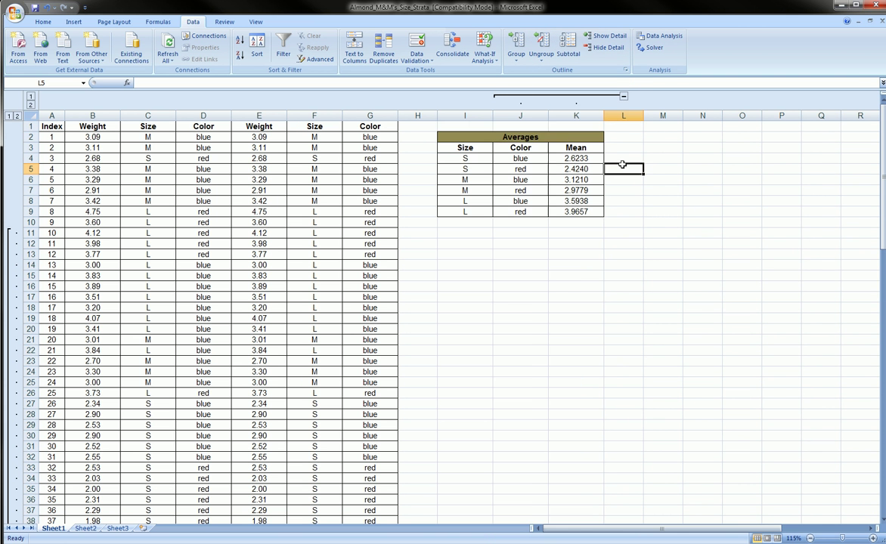
Collapse and expand columns J–K, then ungroup columns J and K
left_click(624, 97)
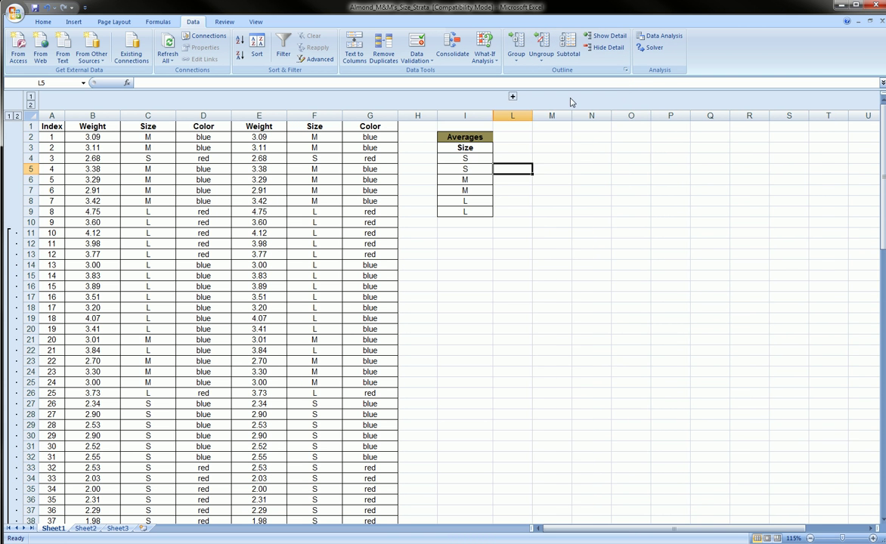
left_click(513, 96)
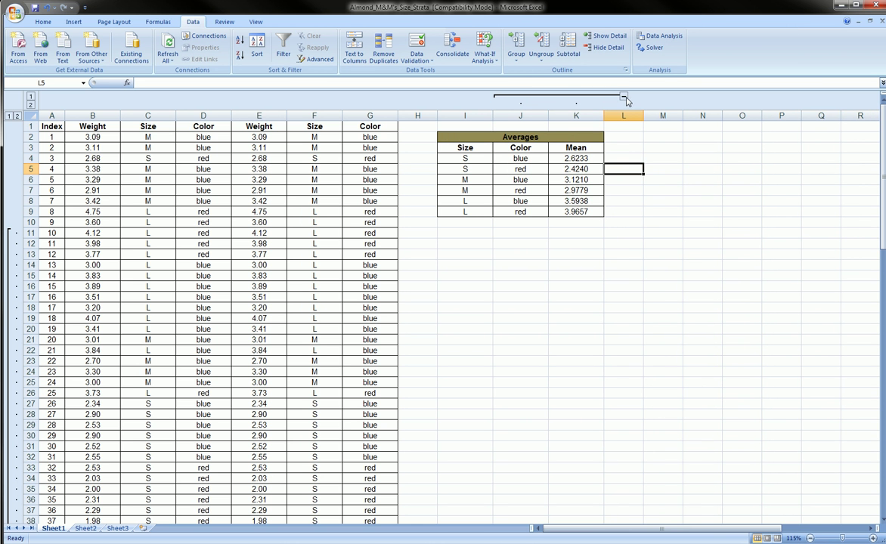
left_click(517, 116)
left_click_drag(520, 116, 574, 116)
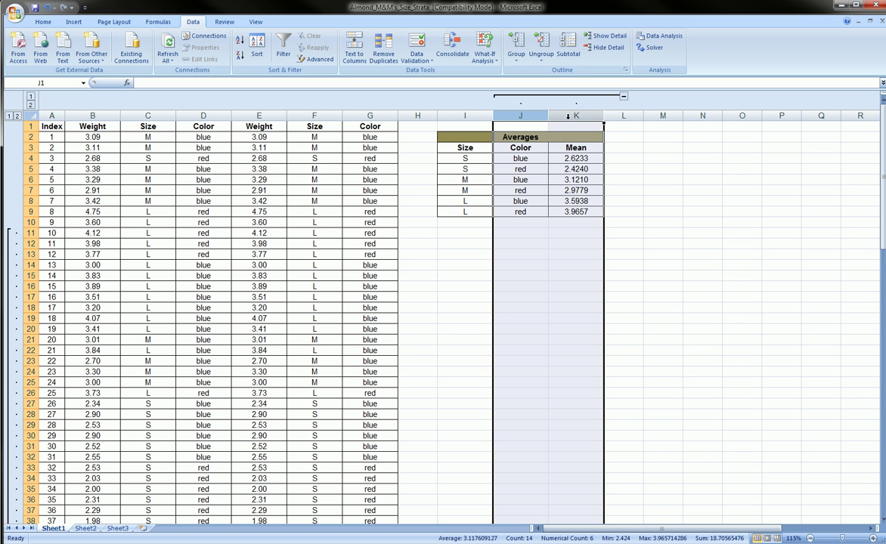
left_click(541, 57)
left_click(551, 72)
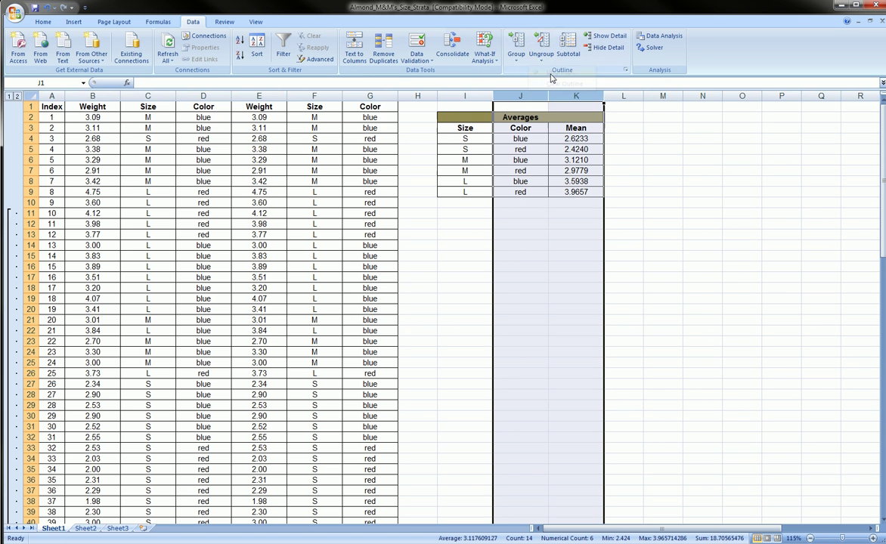
Regroup columns I through K as a single outline level, then select J:K
left_click_drag(479, 93, 574, 96)
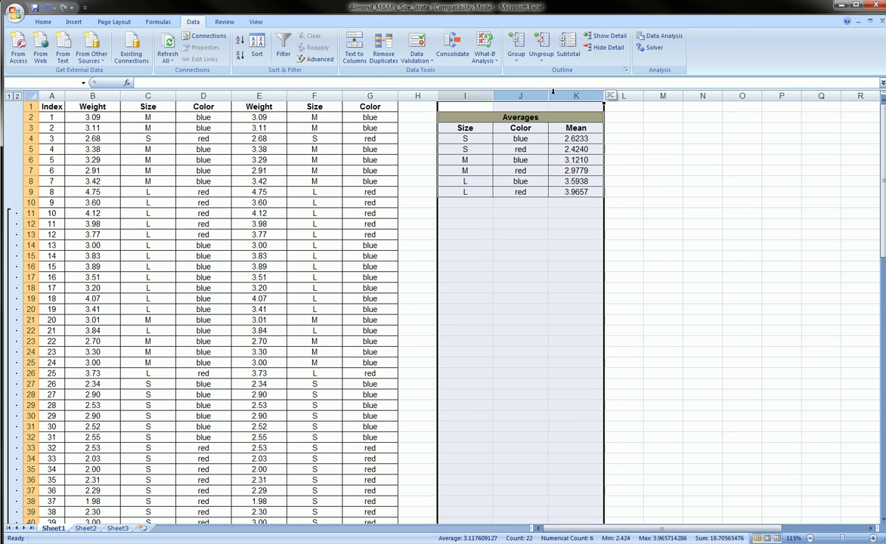
left_click(516, 57)
left_click(534, 72)
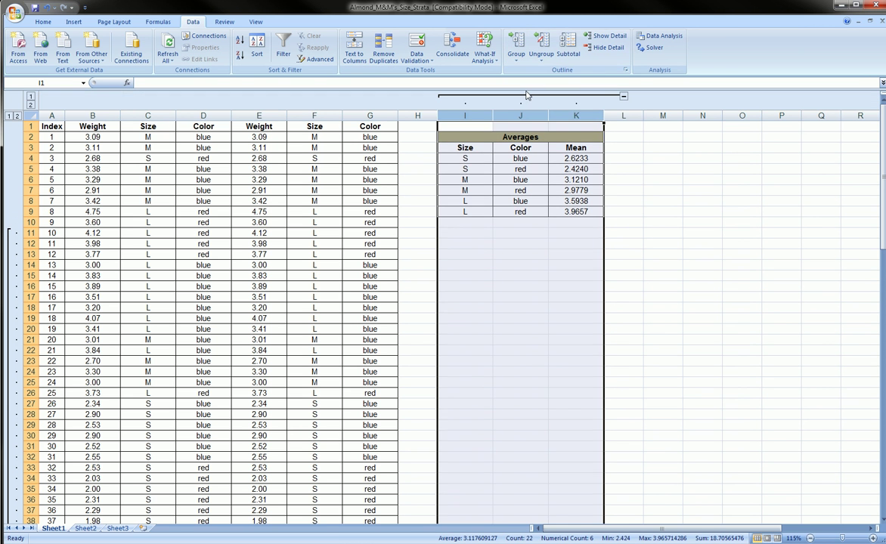
left_click_drag(520, 115, 576, 115)
left_click(516, 59)
Group columns J and K as a nested level within I–K
left_click(533, 72)
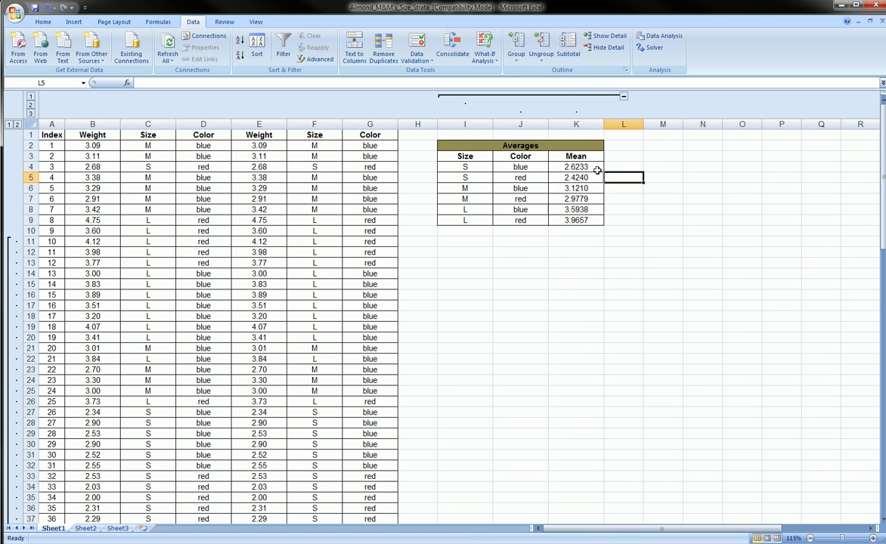
left_click_drag(457, 124, 546, 124)
left_click(624, 156)
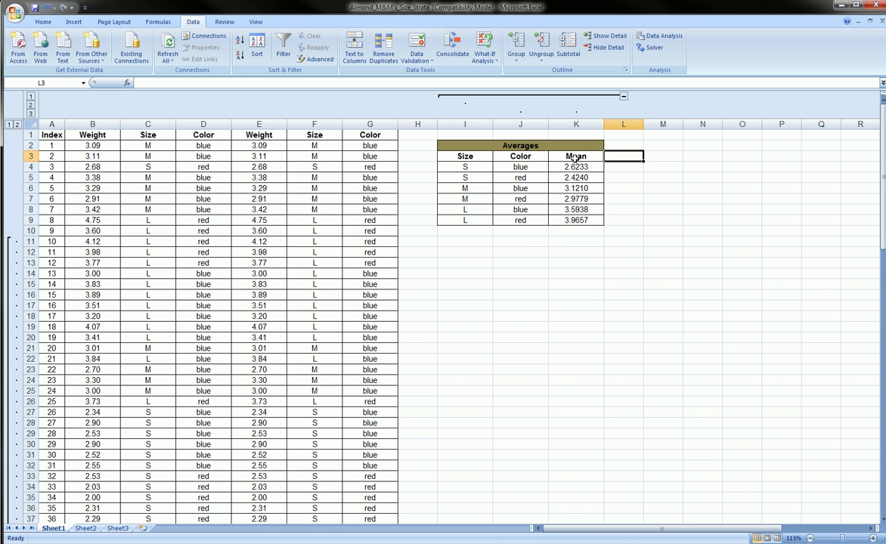
Remove every row and column grouping with Ungroup > Clear Outline
left_click_drag(517, 121, 575, 121)
left_click(554, 124)
left_click(513, 241)
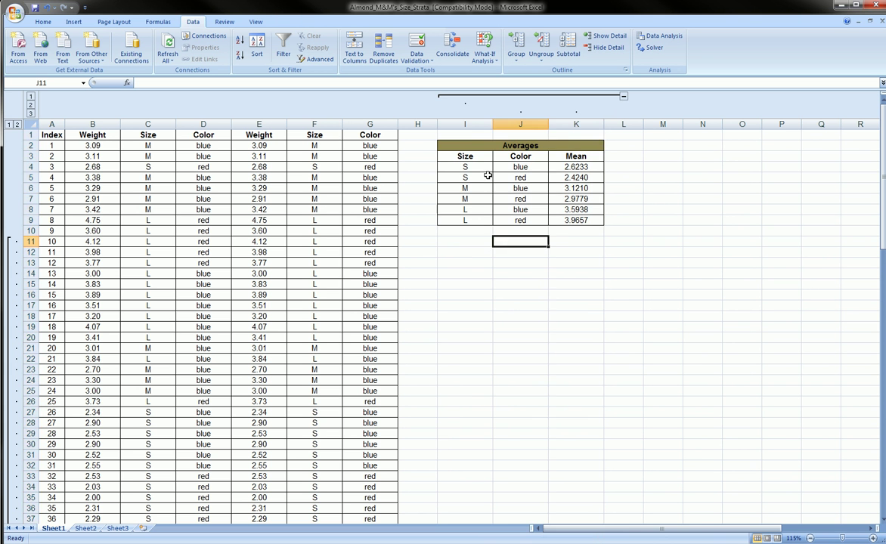
left_click(543, 59)
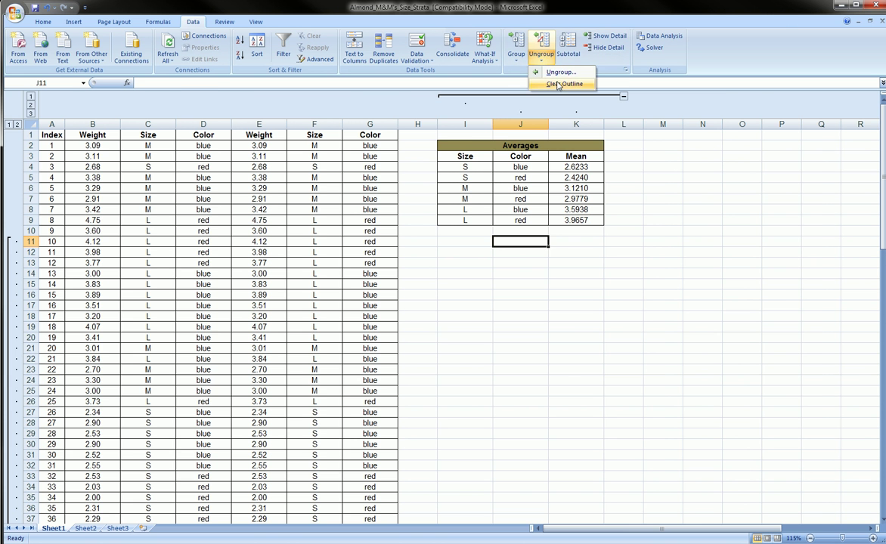
left_click(559, 83)
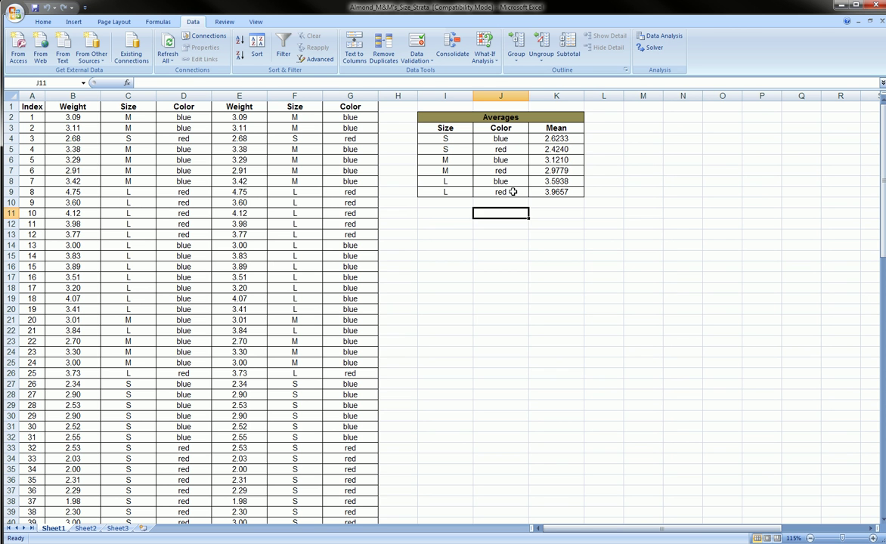
left_click_drag(495, 266, 495, 277)
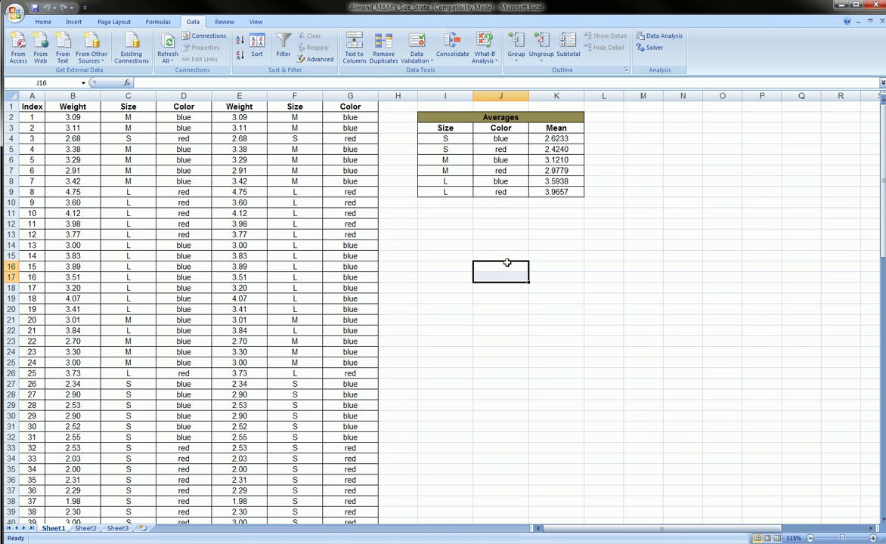